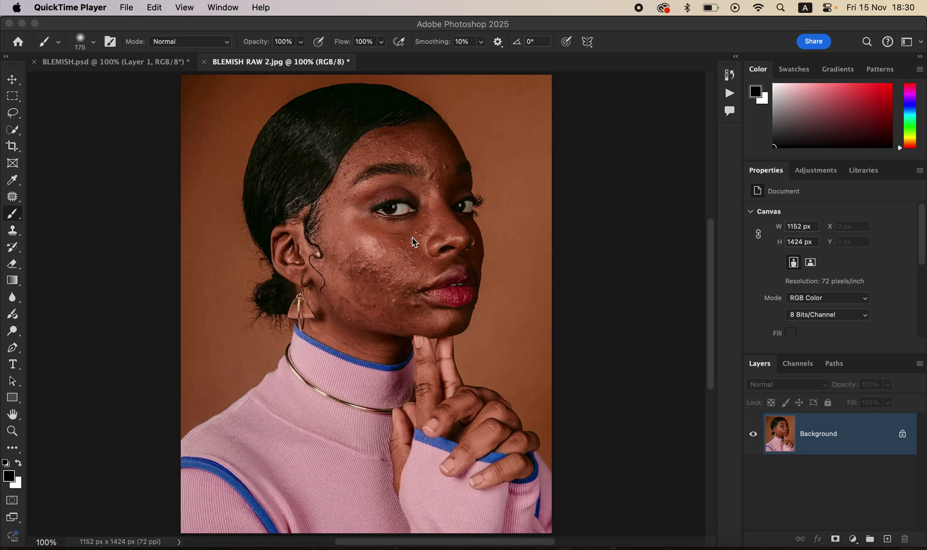
Bring Photoshop forward and duplicate the portrait's Background onto a new Layer 1 with Cmd+J.
{"action": "left_click", "coordinate": [15, 201]}
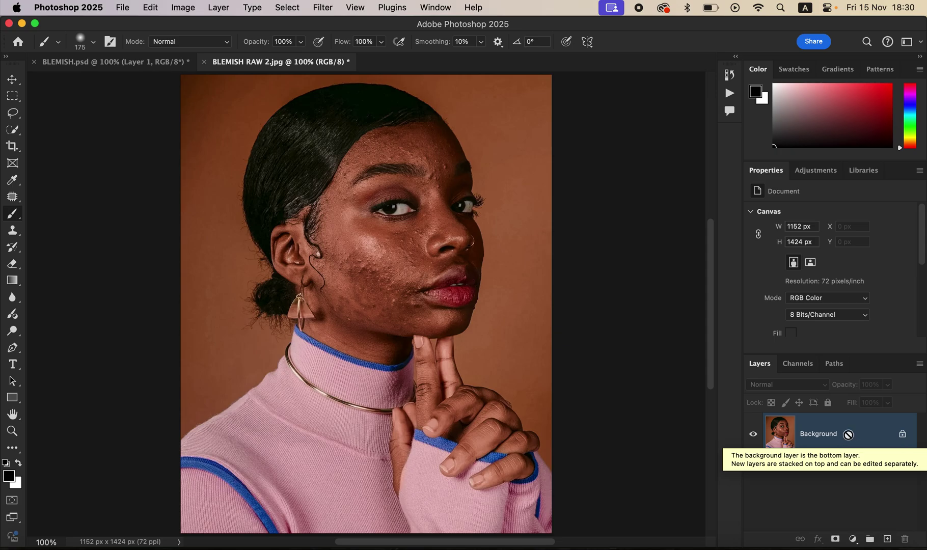
{"action": "key", "text": "super+j"}
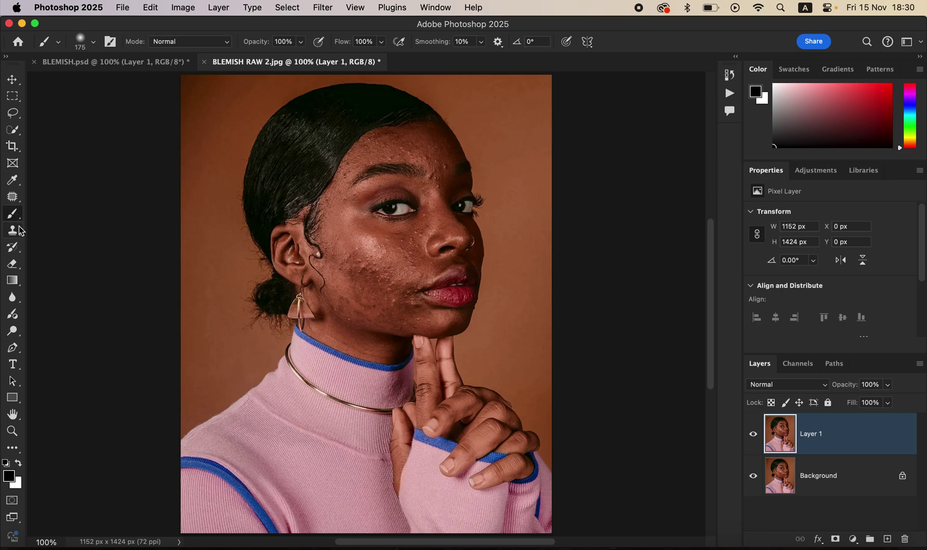
Choose the Patch Tool from the healing tools in the toolbar.
{"action": "left_click", "coordinate": [12, 202]}
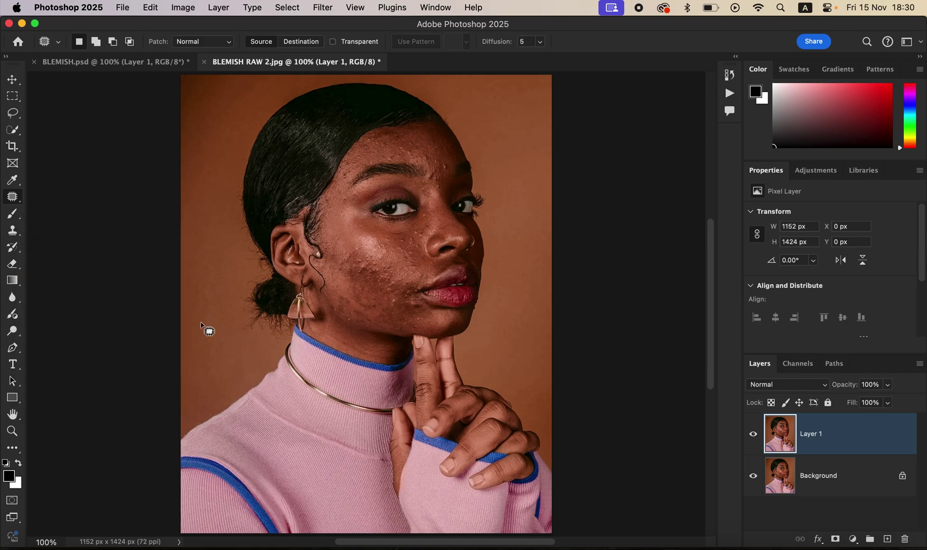
Zoom in on the face and patch the blemish beside the nose with nearby clean skin.
{"action": "key", "text": "super+equal"}
{"action": "key", "text": "super+equal"}
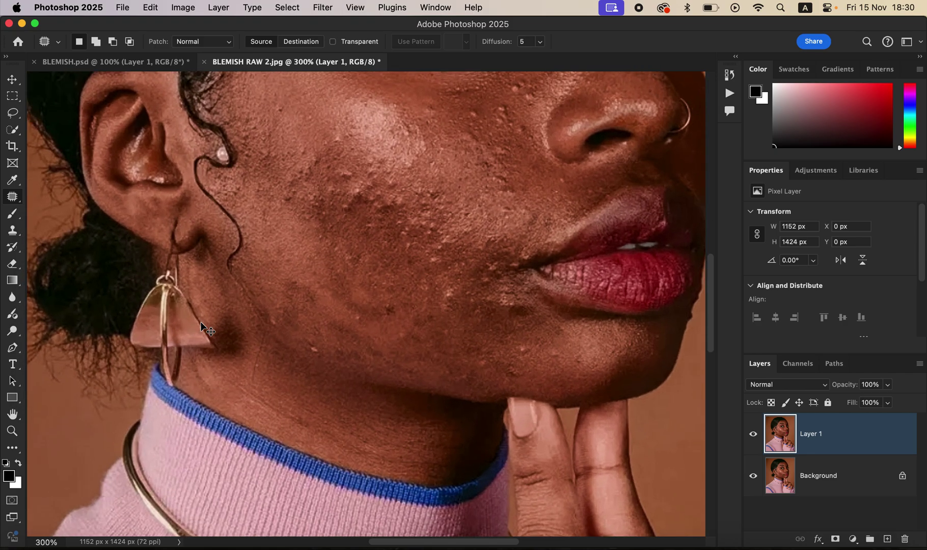
{"action": "key", "text": "super+minus"}
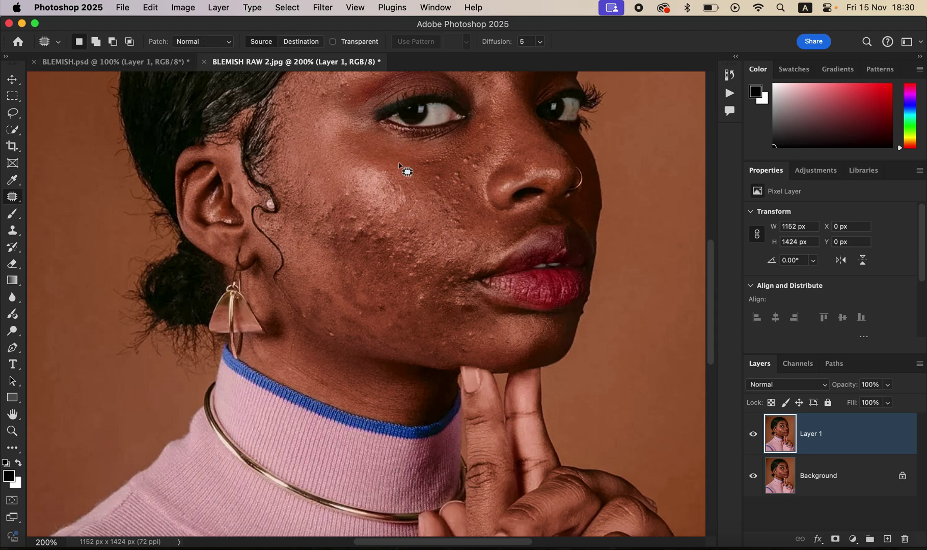
{"action": "mouse_move", "coordinate": [489, 145]}
{"action": "left_mouse_down"}
{"action": "mouse_move", "coordinate": [482, 149]}
{"action": "mouse_move", "coordinate": [491, 147]}
{"action": "left_mouse_up"}
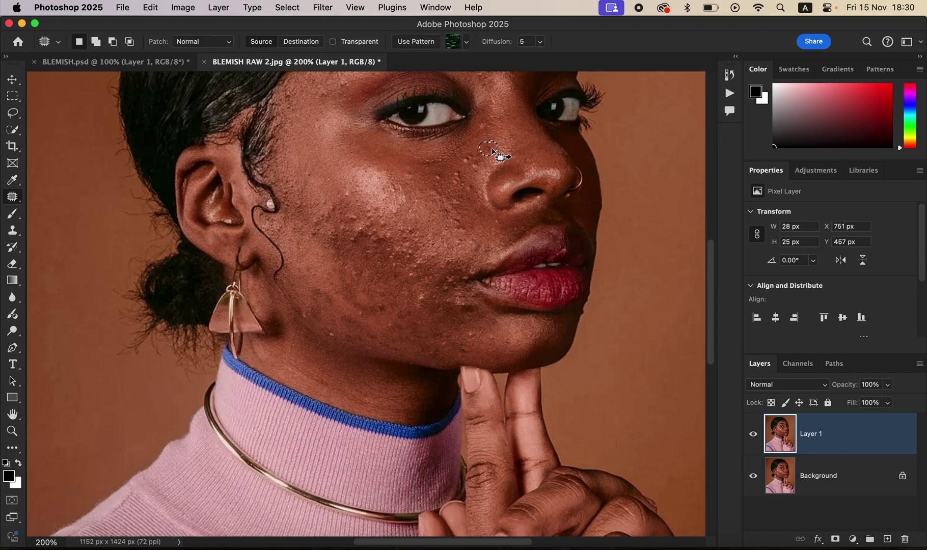
{"action": "left_click", "coordinate": [512, 143]}
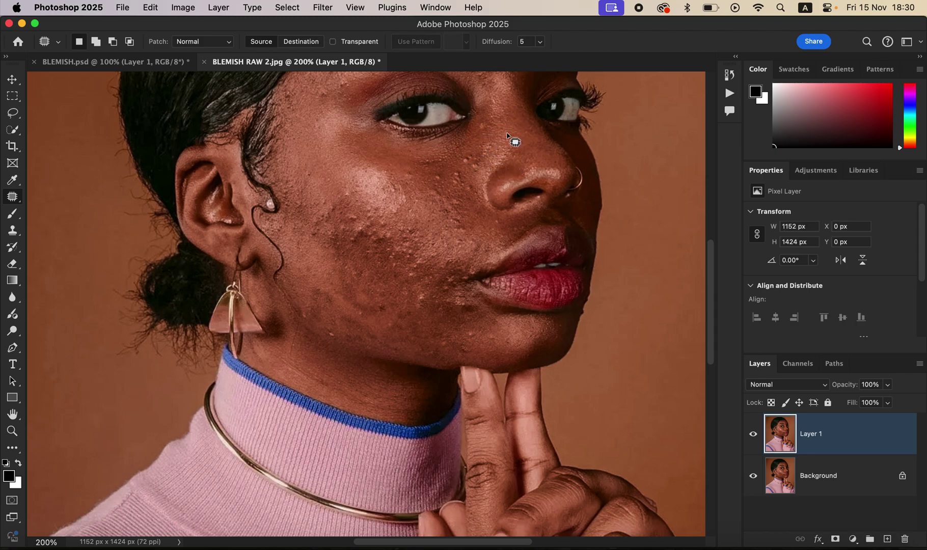
{"action": "left_click_drag", "start_coordinate": [478, 159], "coordinate": [482, 150]}
{"action": "key", "text": "super+d"}
Patch the cheek blemishes and the spot near the lip corner onto clean skin.
{"action": "left_click_drag", "start_coordinate": [350, 192], "coordinate": [348, 182]}
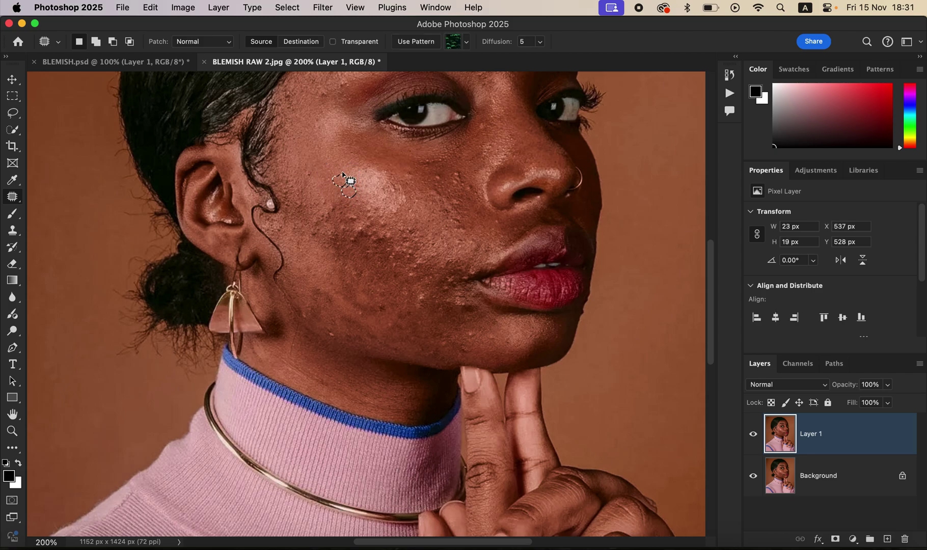
{"action": "key", "text": "super+d"}
{"action": "mouse_move", "coordinate": [459, 170]}
{"action": "left_mouse_down"}
{"action": "mouse_move", "coordinate": [466, 162]}
{"action": "mouse_move", "coordinate": [478, 189]}
{"action": "mouse_move", "coordinate": [479, 179]}
{"action": "mouse_move", "coordinate": [459, 182]}
{"action": "mouse_move", "coordinate": [470, 189]}
{"action": "mouse_move", "coordinate": [439, 185]}
{"action": "mouse_move", "coordinate": [438, 158]}
{"action": "mouse_move", "coordinate": [423, 164]}
{"action": "mouse_move", "coordinate": [451, 170]}
{"action": "left_mouse_up"}
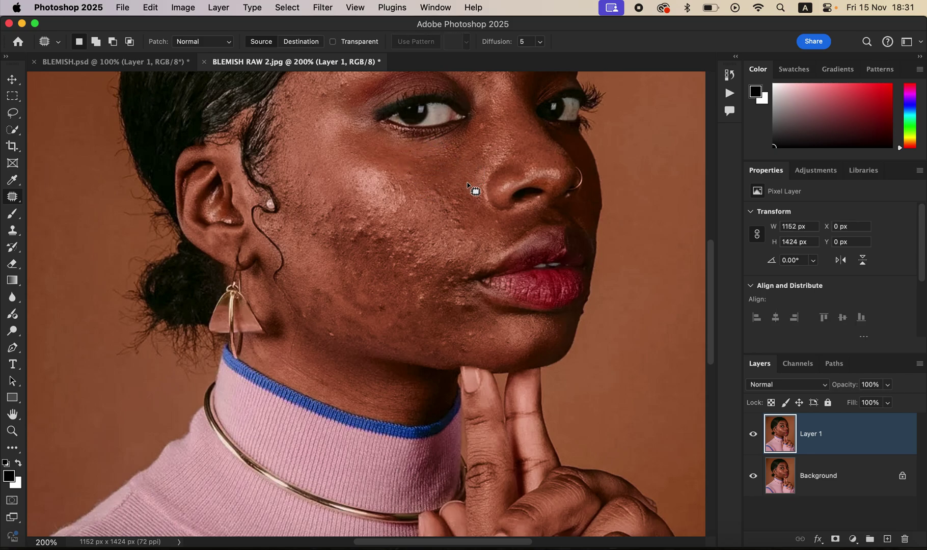
{"action": "mouse_move", "coordinate": [352, 213]}
{"action": "left_mouse_down"}
{"action": "mouse_move", "coordinate": [361, 206]}
{"action": "mouse_move", "coordinate": [373, 224]}
{"action": "mouse_move", "coordinate": [364, 244]}
{"action": "mouse_move", "coordinate": [336, 216]}
{"action": "mouse_move", "coordinate": [369, 232]}
{"action": "mouse_move", "coordinate": [356, 242]}
{"action": "mouse_move", "coordinate": [379, 242]}
{"action": "left_mouse_up"}
{"action": "mouse_move", "coordinate": [426, 284]}
{"action": "left_mouse_down"}
{"action": "mouse_move", "coordinate": [413, 288]}
{"action": "mouse_move", "coordinate": [425, 283]}
{"action": "mouse_move", "coordinate": [461, 310]}
{"action": "mouse_move", "coordinate": [476, 304]}
{"action": "mouse_move", "coordinate": [480, 337]}
{"action": "mouse_move", "coordinate": [488, 327]}
{"action": "mouse_move", "coordinate": [466, 300]}
{"action": "mouse_move", "coordinate": [453, 323]}
{"action": "mouse_move", "coordinate": [437, 294]}
{"action": "left_mouse_up"}
{"action": "mouse_move", "coordinate": [383, 250]}
{"action": "left_mouse_down"}
{"action": "mouse_move", "coordinate": [381, 241]}
{"action": "mouse_move", "coordinate": [393, 250]}
{"action": "mouse_move", "coordinate": [357, 207]}
{"action": "mouse_move", "coordinate": [339, 221]}
{"action": "mouse_move", "coordinate": [360, 192]}
{"action": "left_mouse_up"}
{"action": "key", "text": "super+d"}
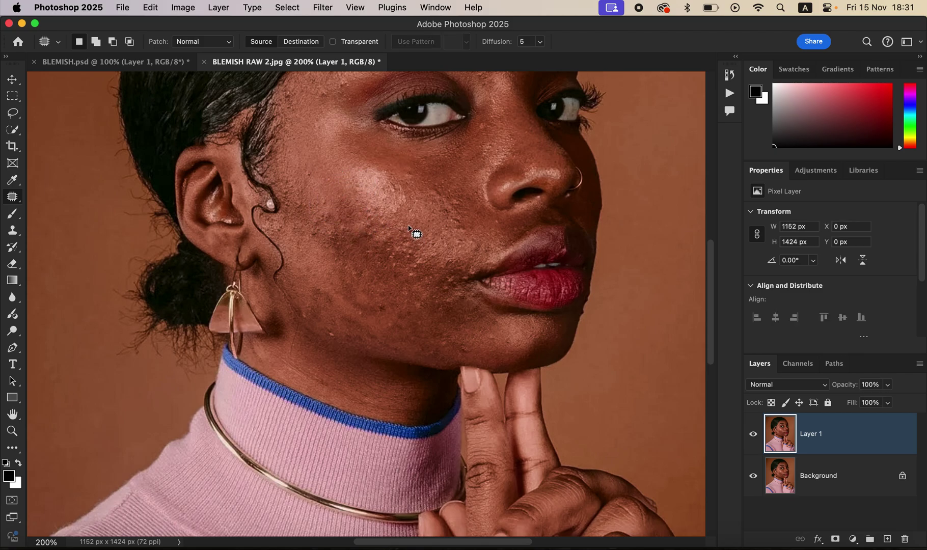
Patch the remaining cheek and chin blemishes, deselecting after each one.
{"action": "mouse_move", "coordinate": [416, 234]}
{"action": "left_mouse_down"}
{"action": "mouse_move", "coordinate": [426, 238]}
{"action": "mouse_move", "coordinate": [405, 219]}
{"action": "mouse_move", "coordinate": [486, 224]}
{"action": "mouse_move", "coordinate": [461, 222]}
{"action": "mouse_move", "coordinate": [474, 223]}
{"action": "mouse_move", "coordinate": [453, 205]}
{"action": "mouse_move", "coordinate": [463, 215]}
{"action": "left_mouse_up"}
{"action": "key", "text": "super+d"}
{"action": "key", "text": "super+d"}
{"action": "mouse_move", "coordinate": [387, 305]}
{"action": "left_mouse_down"}
{"action": "mouse_move", "coordinate": [363, 309]}
{"action": "mouse_move", "coordinate": [381, 300]}
{"action": "mouse_move", "coordinate": [387, 317]}
{"action": "mouse_move", "coordinate": [362, 279]}
{"action": "left_mouse_up"}
{"action": "key", "text": "super+d"}
{"action": "key", "text": "super+d"}
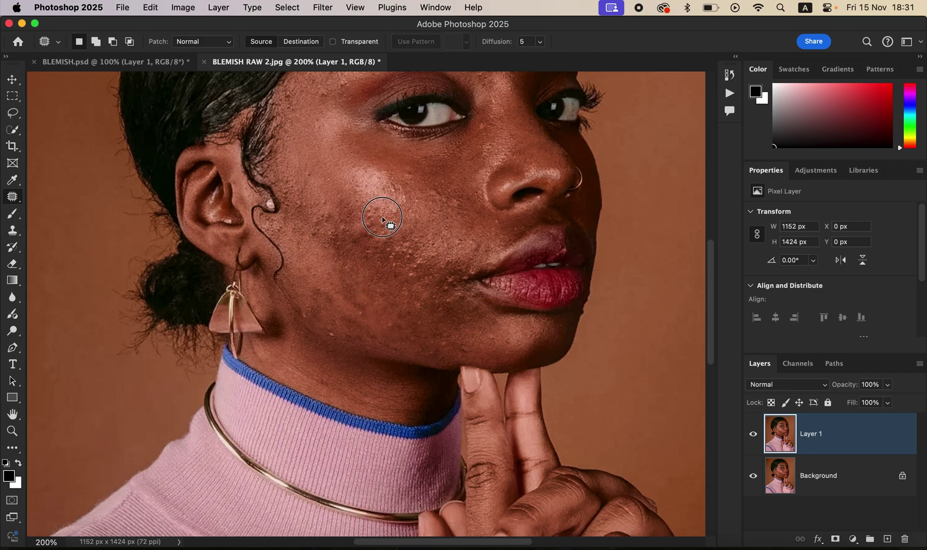
{"action": "mouse_move", "coordinate": [388, 221]}
{"action": "left_mouse_down"}
{"action": "mouse_move", "coordinate": [401, 217]}
{"action": "mouse_move", "coordinate": [363, 203]}
{"action": "mouse_move", "coordinate": [369, 185]}
{"action": "left_mouse_up"}
{"action": "key", "text": "super+d"}
{"action": "key", "text": "super+d"}
{"action": "mouse_move", "coordinate": [469, 337]}
{"action": "left_mouse_down"}
{"action": "mouse_move", "coordinate": [497, 343]}
{"action": "mouse_move", "coordinate": [477, 335]}
{"action": "mouse_move", "coordinate": [493, 327]}
{"action": "mouse_move", "coordinate": [515, 345]}
{"action": "mouse_move", "coordinate": [491, 335]}
{"action": "mouse_move", "coordinate": [517, 331]}
{"action": "left_mouse_up"}
{"action": "key", "text": "super+d"}
{"action": "key", "text": "super+d"}
{"action": "mouse_move", "coordinate": [368, 318]}
{"action": "left_mouse_down"}
{"action": "mouse_move", "coordinate": [349, 309]}
{"action": "mouse_move", "coordinate": [383, 298]}
{"action": "left_mouse_up"}
{"action": "key", "text": "super+d"}
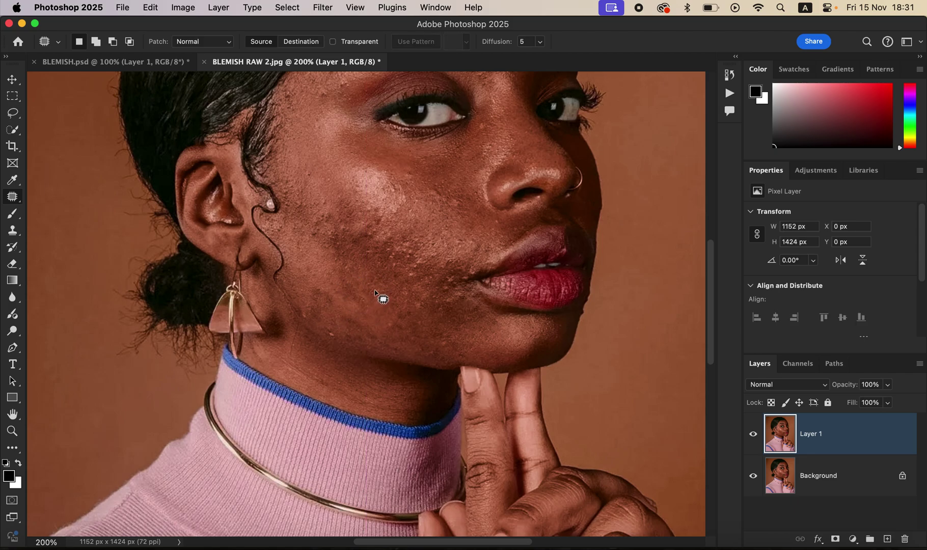
Toggle the retouched layer's visibility to compare before and after, including in BLEMISH.psd.
{"action": "left_click", "coordinate": [754, 437]}
{"action": "left_click", "coordinate": [754, 436]}
{"action": "left_click", "coordinate": [754, 438]}
{"action": "left_click", "coordinate": [754, 437]}
{"action": "left_click", "coordinate": [151, 63]}
{"action": "left_click", "coordinate": [752, 434]}
{"action": "left_click", "coordinate": [755, 440]}
{"action": "left_click", "coordinate": [757, 443]}
{"action": "left_click", "coordinate": [756, 440]}
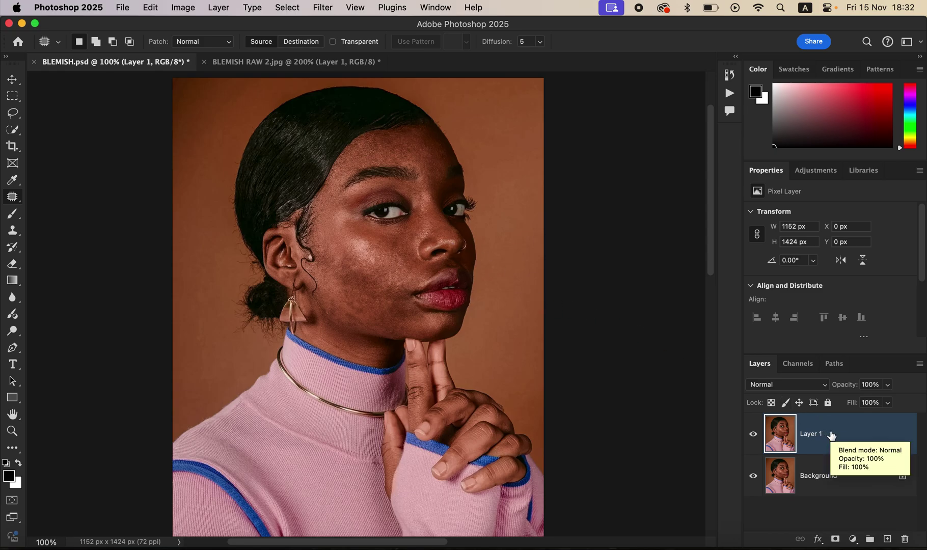
Duplicate Layer 1, name the layers LOW FREQ and HIGH FREQ, and select LOW FREQ.
{"action": "key", "text": "super+j"}
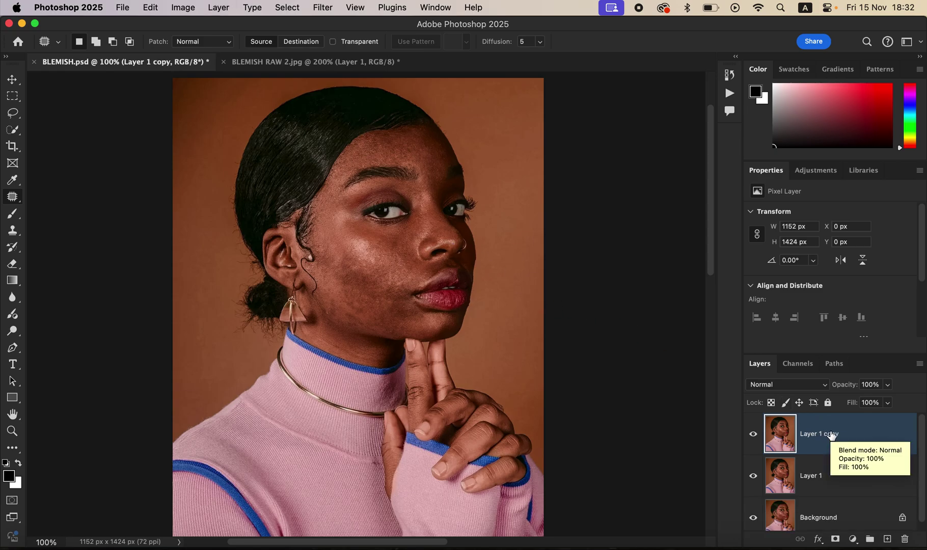
{"action": "double_click", "coordinate": [812, 475]}
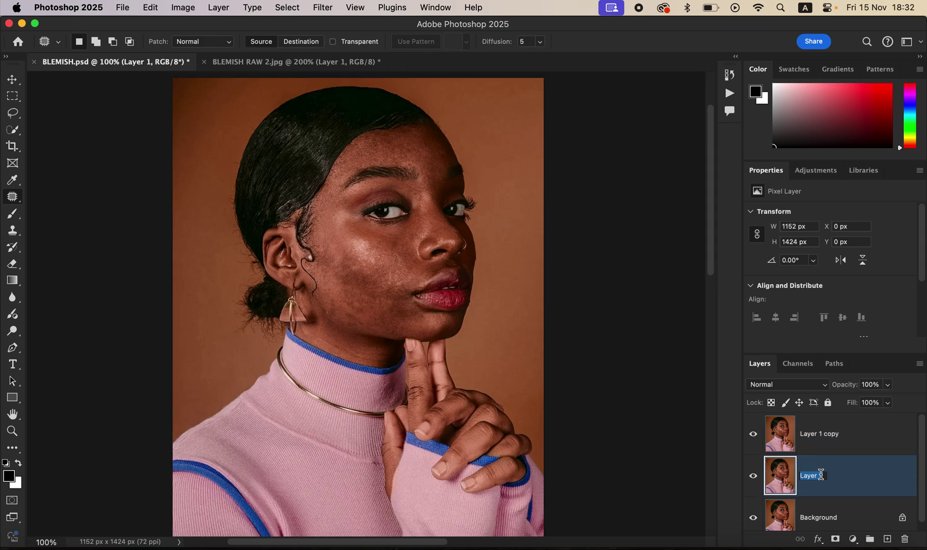
{"action": "key", "text": "Caps_Lock"}
{"action": "type", "text": "LO"}
{"action": "key", "text": "Return"}
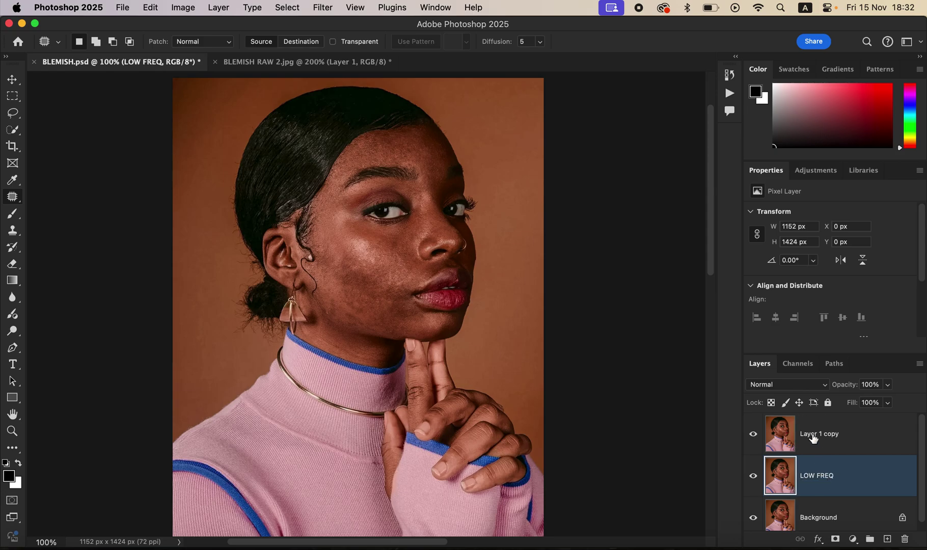
{"action": "double_click", "coordinate": [812, 435]}
{"action": "type", "text": "HIGH FREQ"}
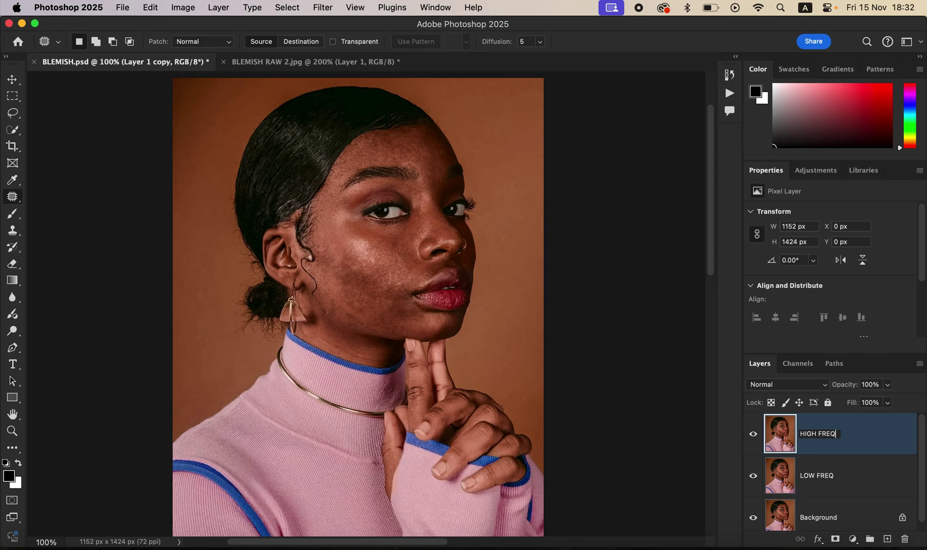
{"action": "key", "text": "Return"}
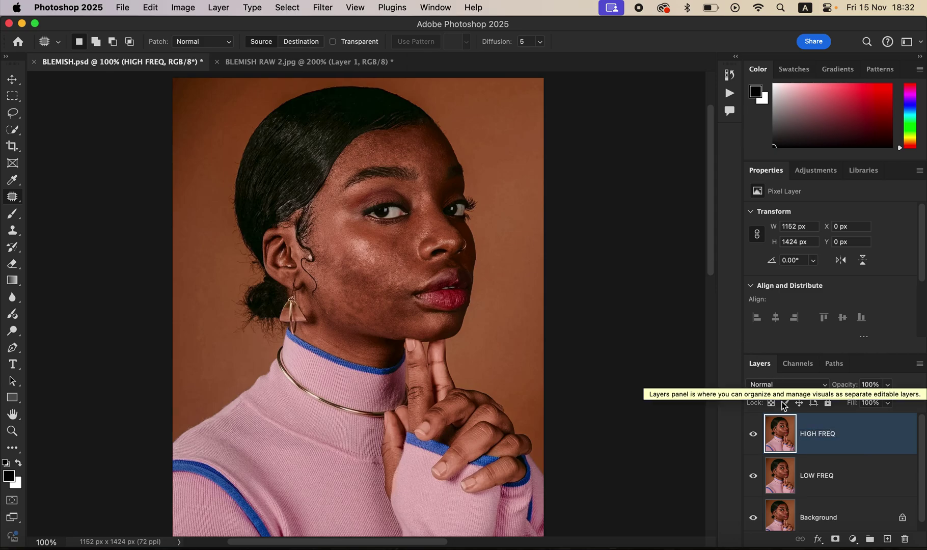
{"action": "left_click", "coordinate": [841, 481]}
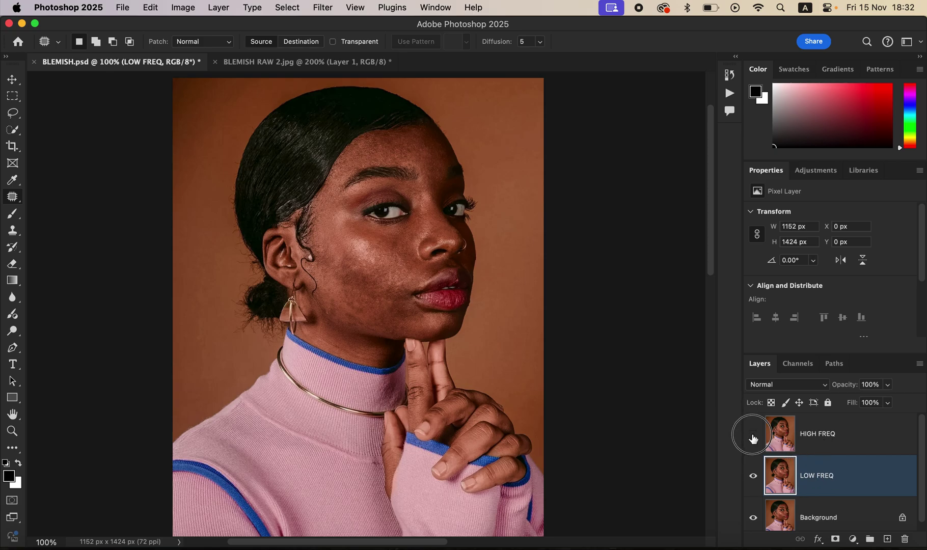
Hide HIGH FREQ and apply a 3.0-pixel Gaussian Blur to the LOW FREQ layer.
{"action": "left_click", "coordinate": [753, 436]}
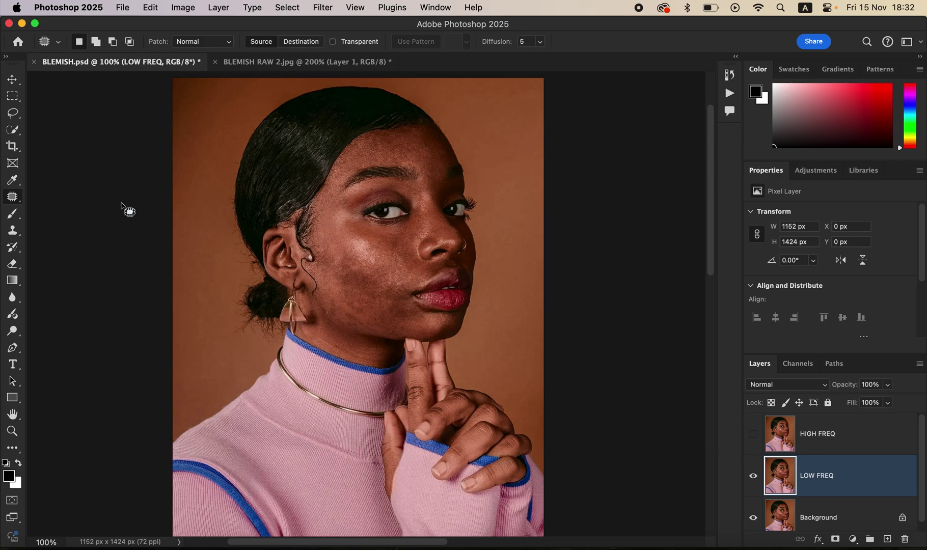
{"action": "left_click", "coordinate": [11, 112]}
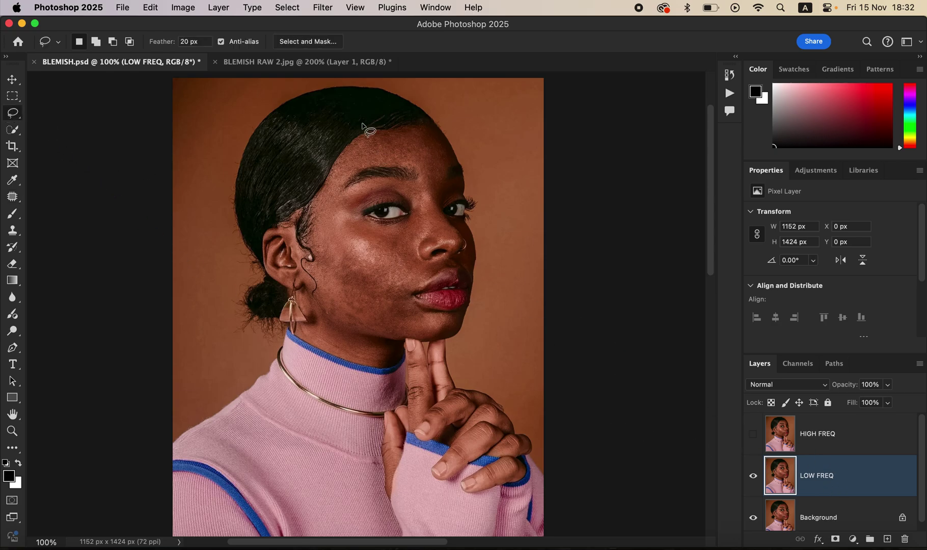
{"action": "left_click", "coordinate": [326, 7]}
{"action": "mouse_move", "coordinate": [365, 205]}
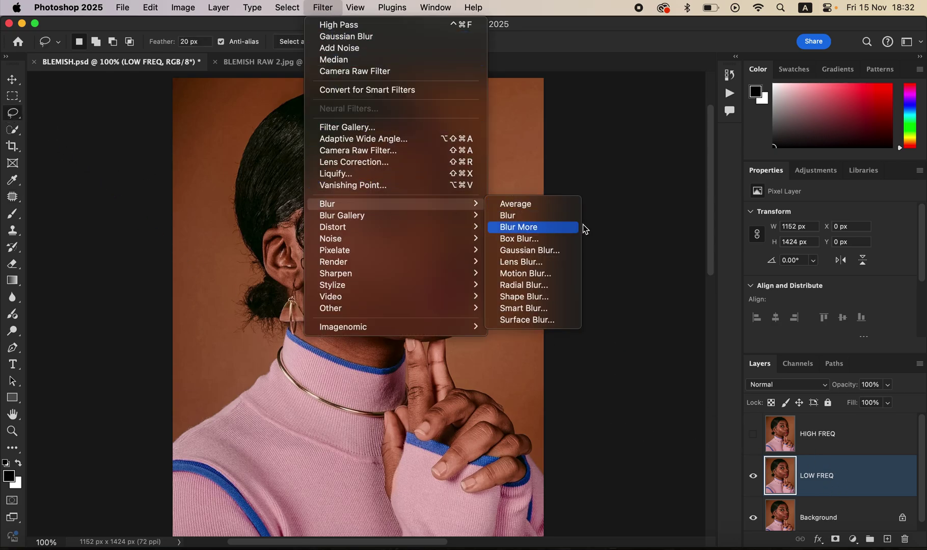
{"action": "left_click", "coordinate": [569, 253]}
{"action": "left_click_drag", "start_coordinate": [600, 287], "coordinate": [467, 279]}
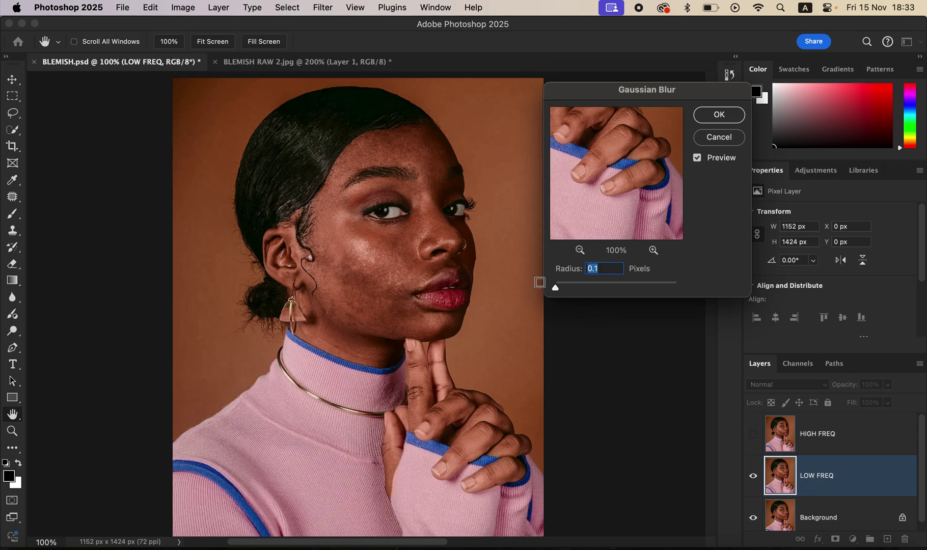
{"action": "left_click", "coordinate": [404, 156]}
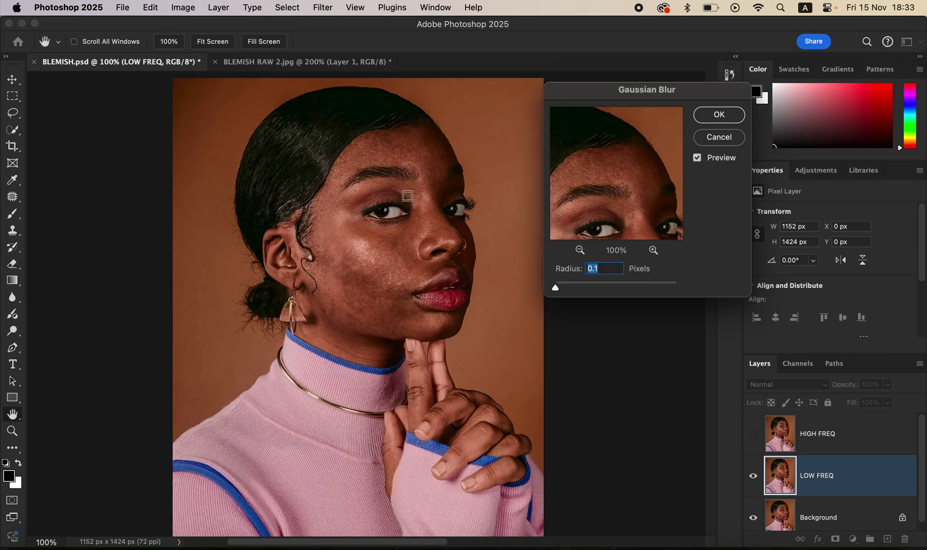
{"action": "left_click", "coordinate": [426, 230]}
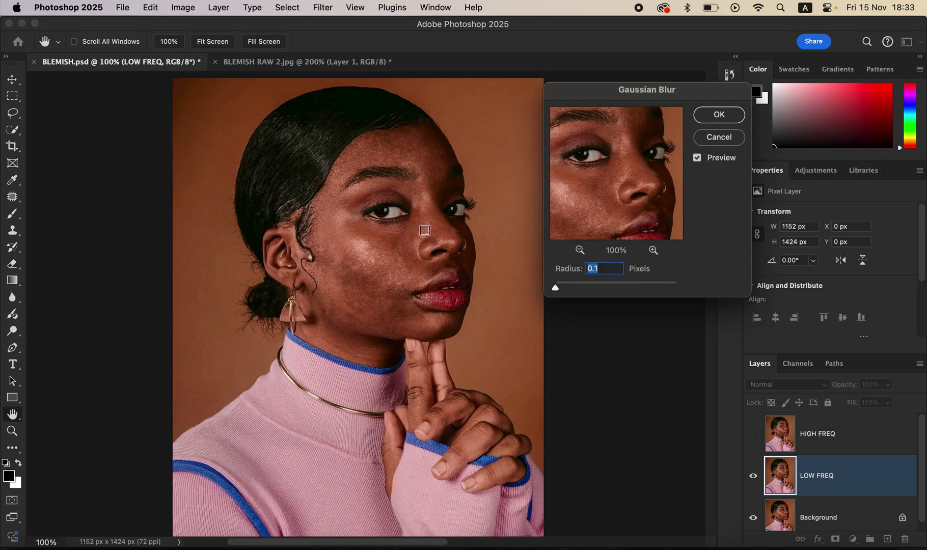
{"action": "left_click", "coordinate": [653, 250]}
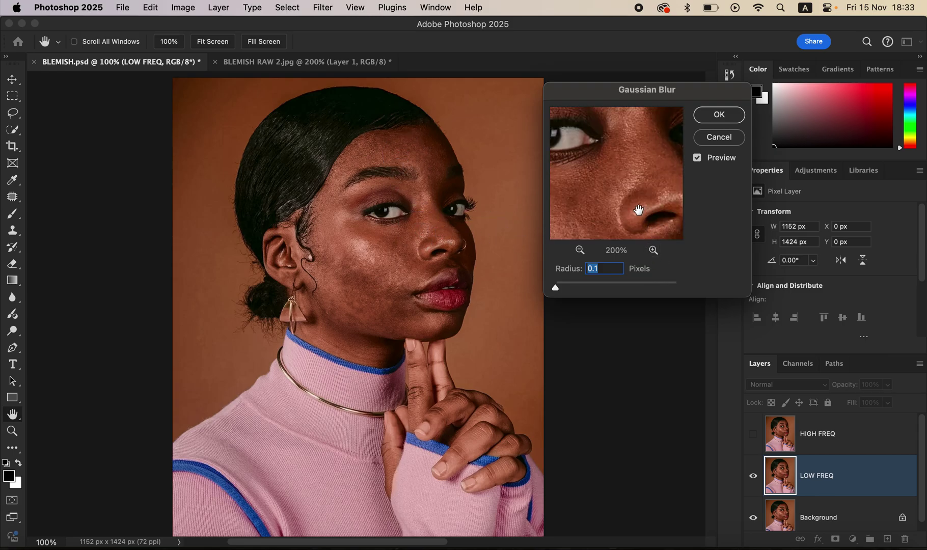
{"action": "left_click_drag", "start_coordinate": [638, 210], "coordinate": [682, 166]}
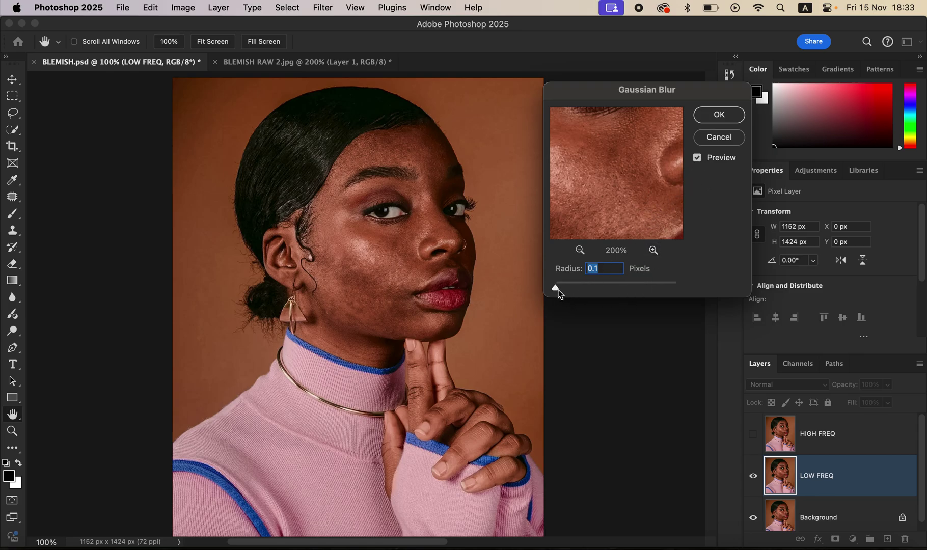
{"action": "left_click_drag", "start_coordinate": [556, 289], "coordinate": [575, 290]}
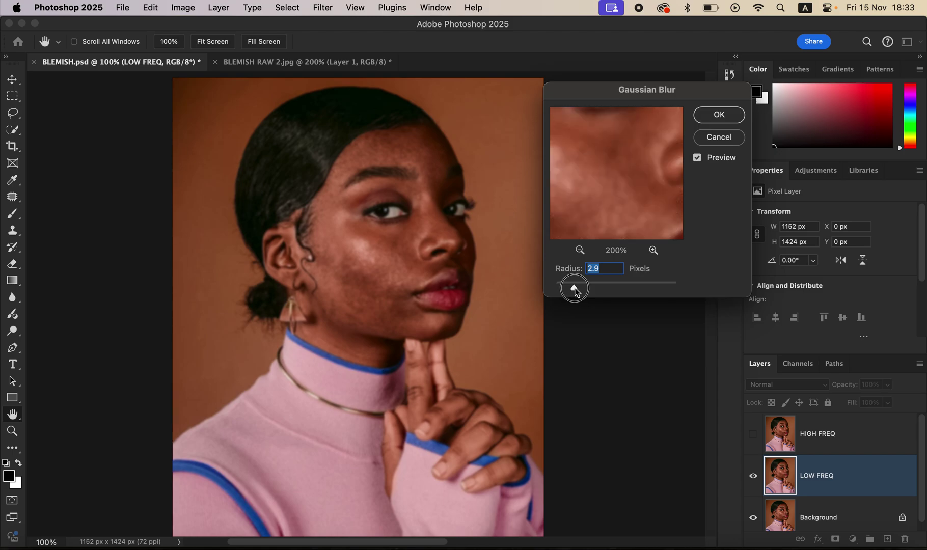
{"action": "mouse_move", "coordinate": [640, 189]}
{"action": "left_mouse_down"}
{"action": "mouse_move", "coordinate": [639, 176]}
{"action": "mouse_move", "coordinate": [608, 171]}
{"action": "mouse_move", "coordinate": [635, 207]}
{"action": "left_mouse_up"}
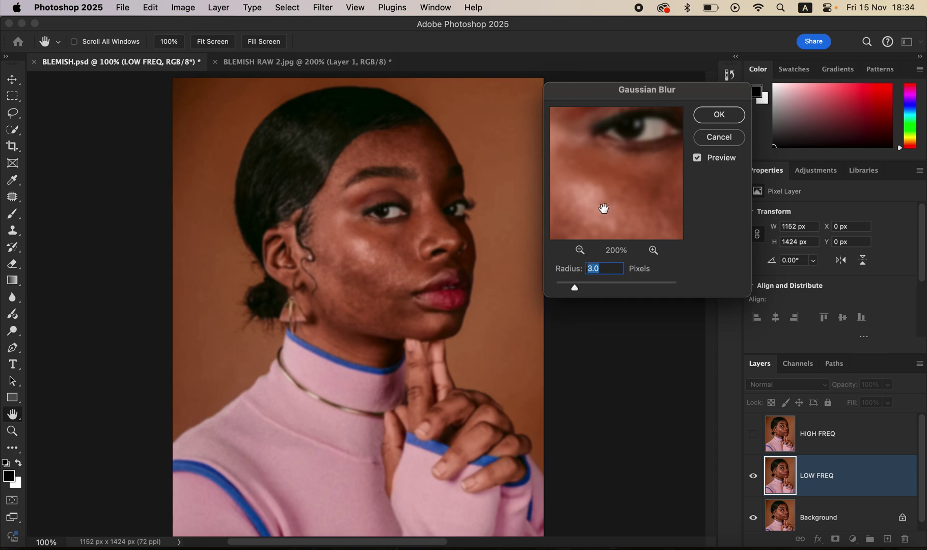
{"action": "left_click", "coordinate": [721, 118]}
Select and show HIGH FREQ, and start Apply Image with LOW FREQ, RGB as the source.
{"action": "key", "text": "l"}
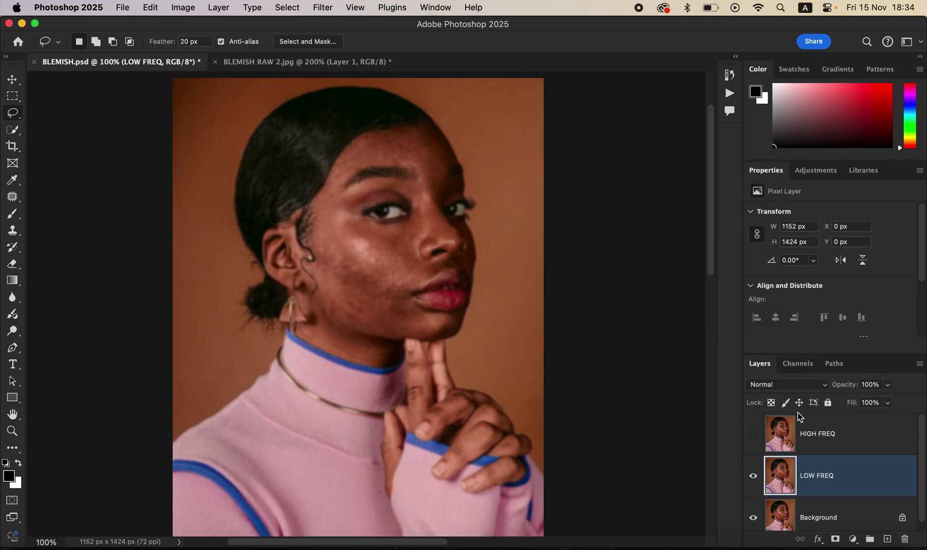
{"action": "left_click", "coordinate": [840, 438]}
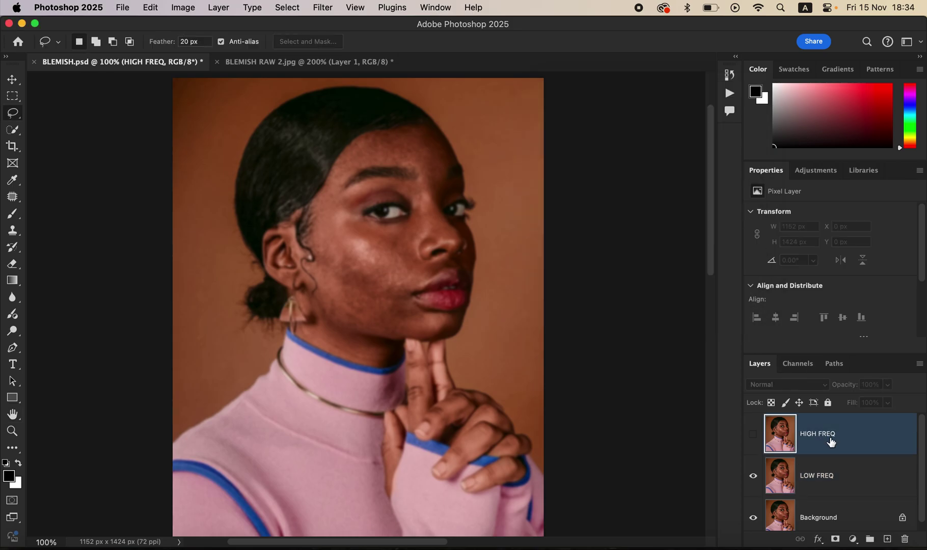
{"action": "left_click", "coordinate": [754, 438]}
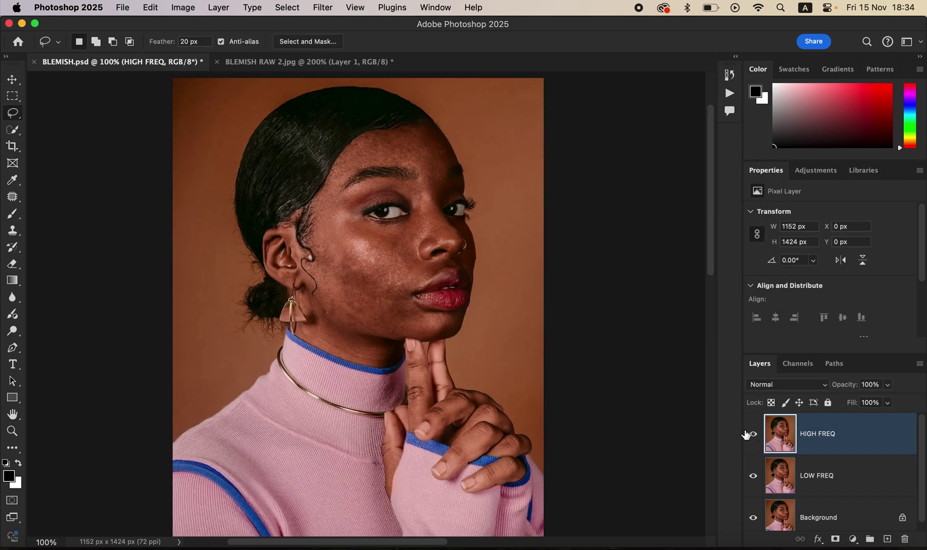
{"action": "left_click", "coordinate": [182, 7]}
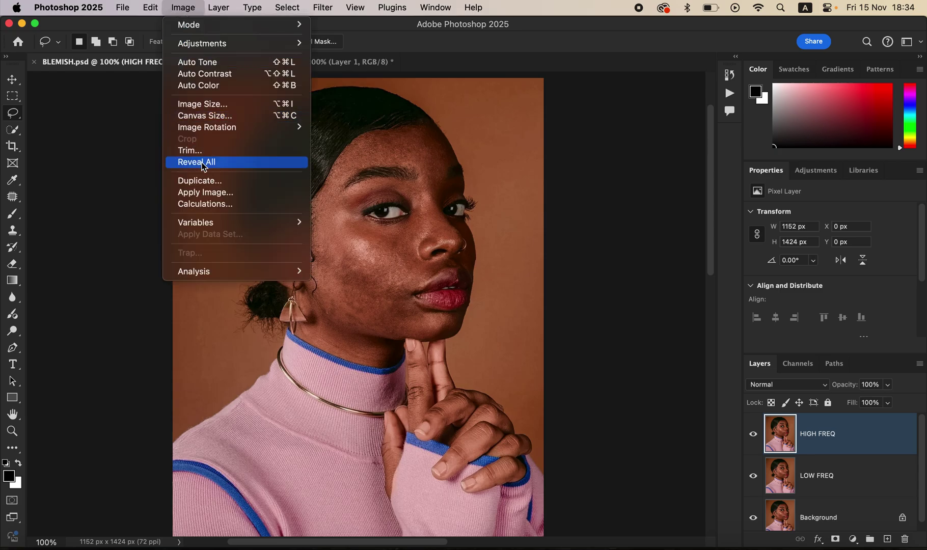
{"action": "key", "text": "Escape"}
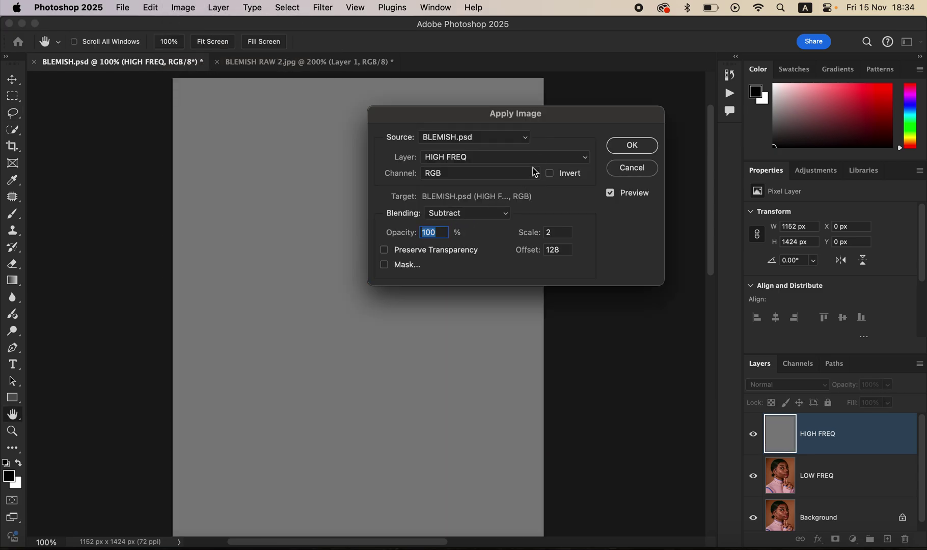
{"action": "left_click_drag", "start_coordinate": [537, 119], "coordinate": [605, 117]}
{"action": "left_click", "coordinate": [561, 158]}
{"action": "left_click", "coordinate": [558, 167]}
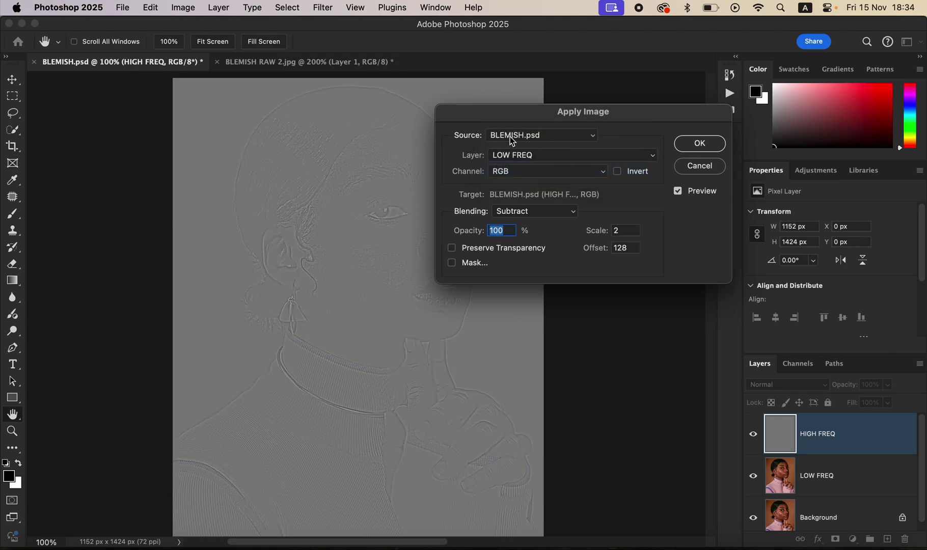
{"action": "left_click", "coordinate": [534, 176]}
{"action": "left_click", "coordinate": [537, 173]}
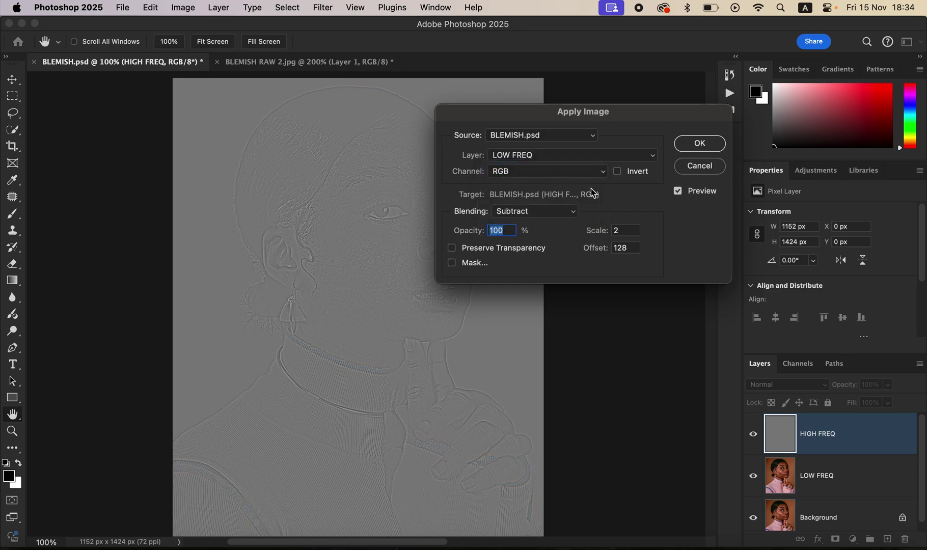
Apply LOW FREQ with Subtract blending, Invert off, Scale 2 and Offset 128.
{"action": "left_click", "coordinate": [530, 215]}
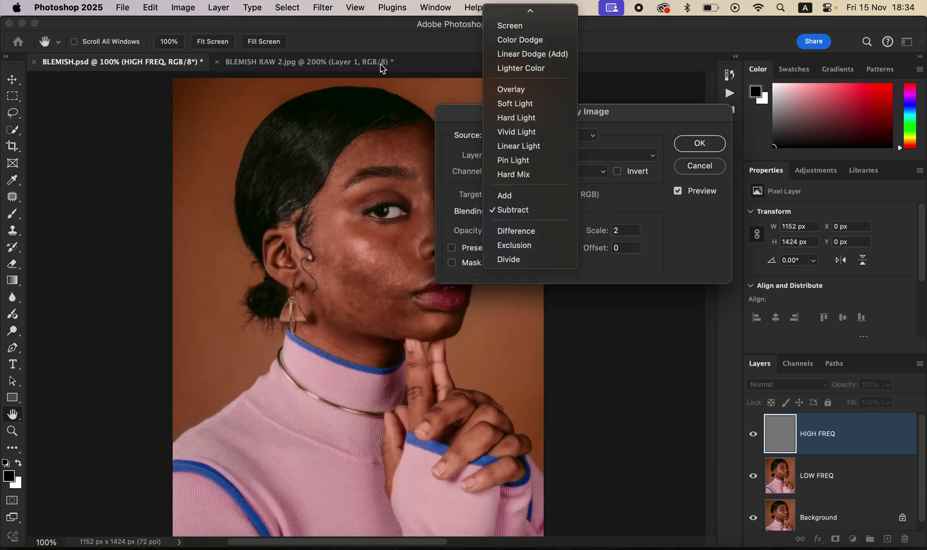
{"action": "left_click", "coordinate": [529, 209]}
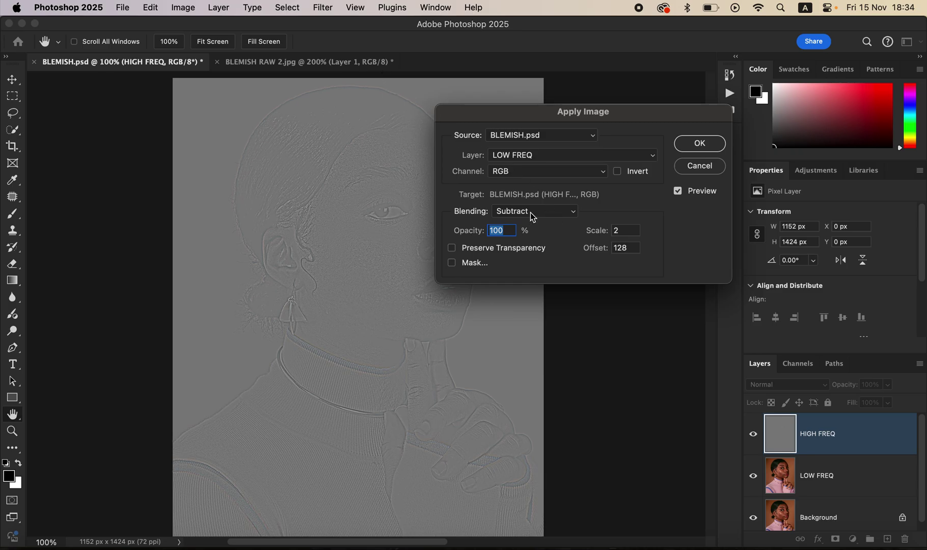
{"action": "left_click", "coordinate": [550, 212]}
{"action": "left_click", "coordinate": [531, 197]}
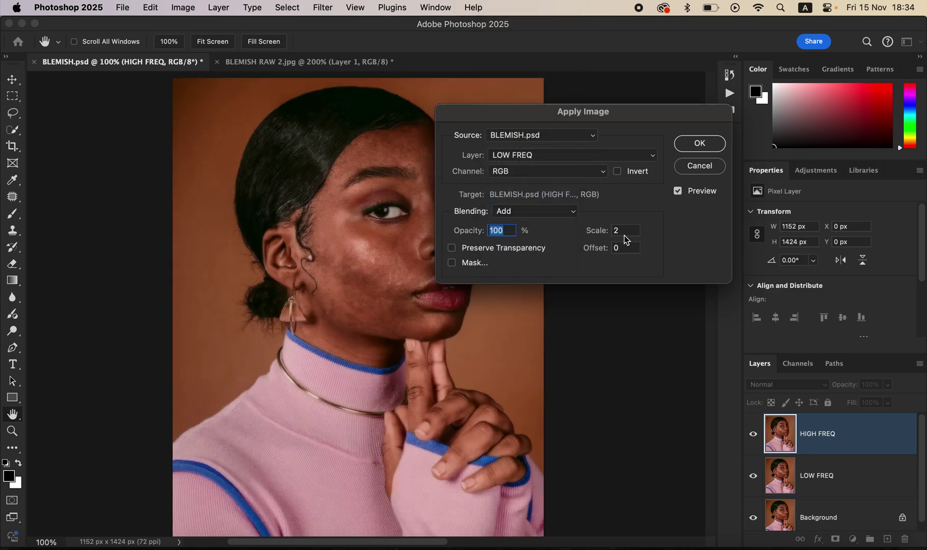
{"action": "left_click", "coordinate": [617, 171]}
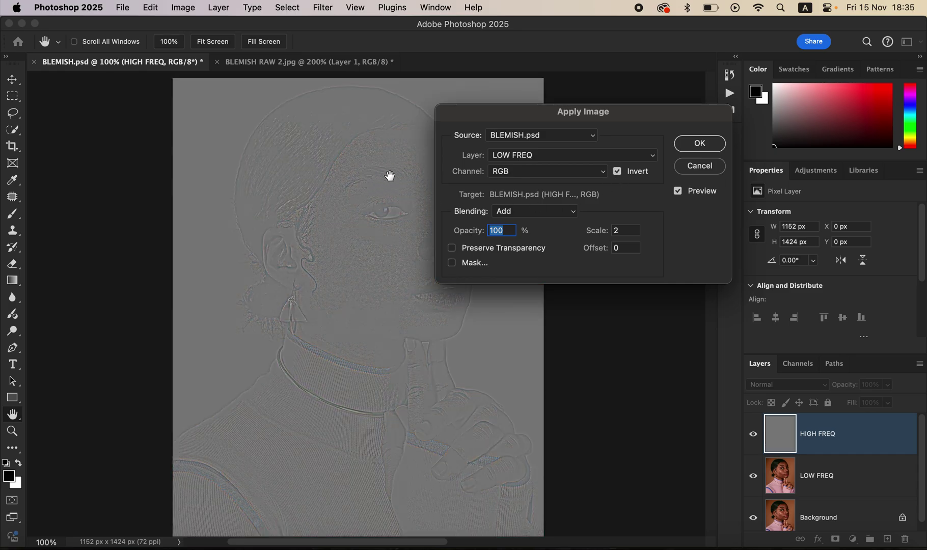
{"action": "left_click", "coordinate": [547, 214]}
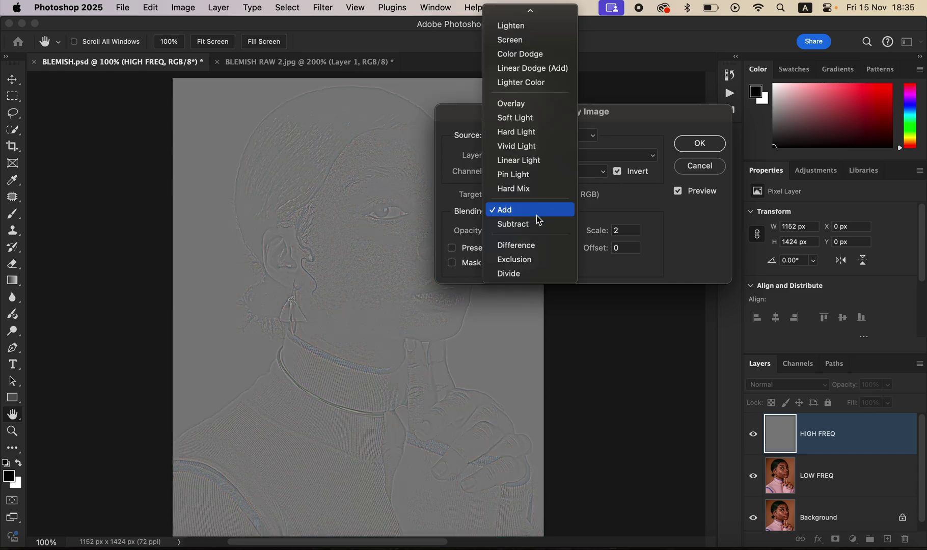
{"action": "left_click", "coordinate": [541, 226]}
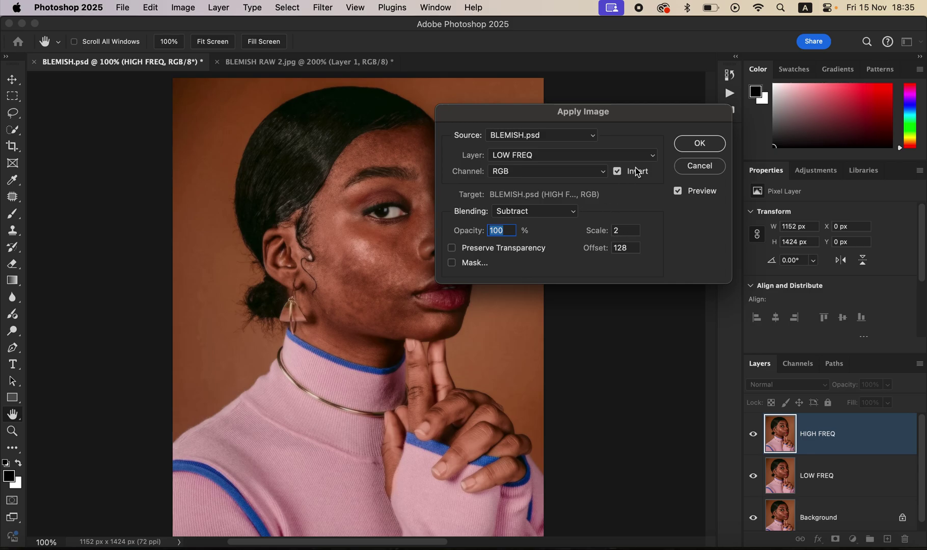
{"action": "left_click", "coordinate": [617, 172]}
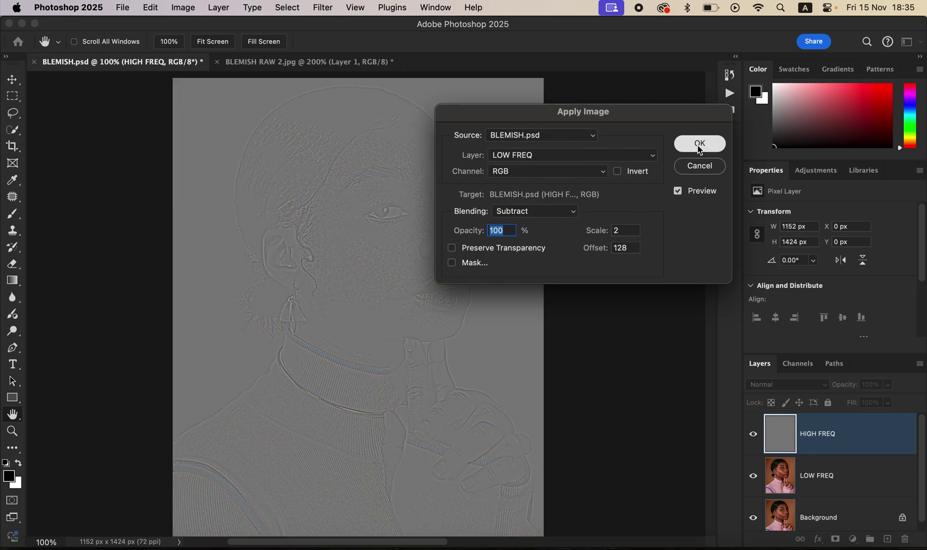
{"action": "left_click", "coordinate": [698, 147]}
{"action": "left_click", "coordinate": [796, 384]}
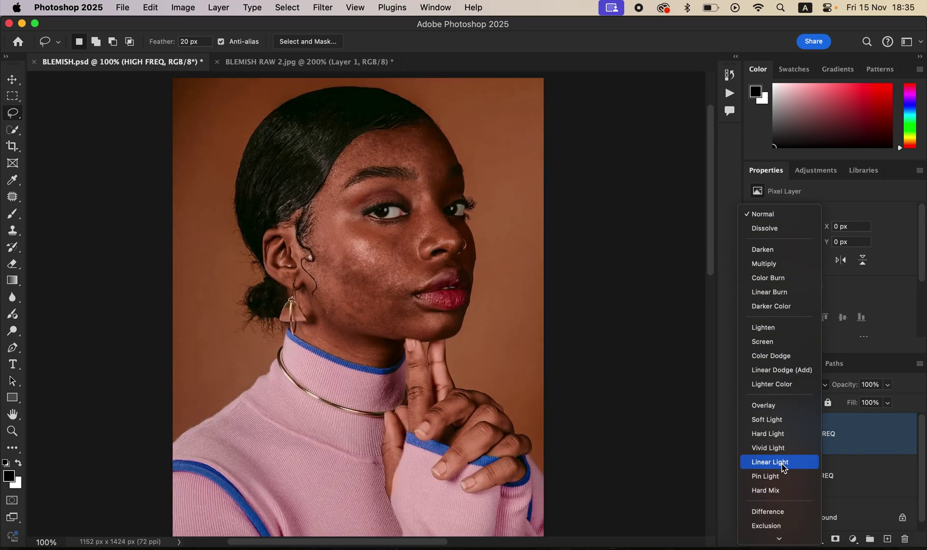
Set HIGH FREQ to Linear Light and group it with LOW FREQ.
{"action": "left_click", "coordinate": [782, 463]}
{"action": "left_click", "coordinate": [855, 479], "text": "shift"}
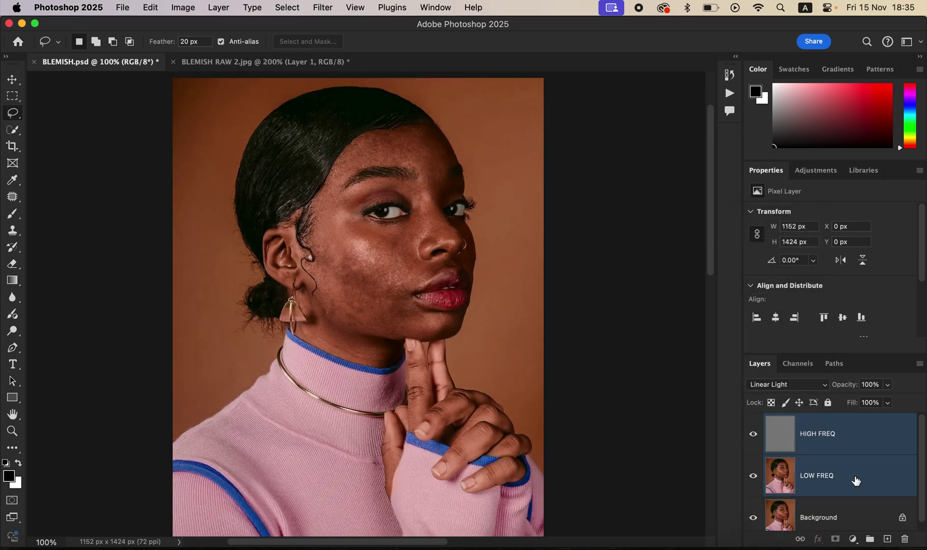
{"action": "key", "text": "super+g"}
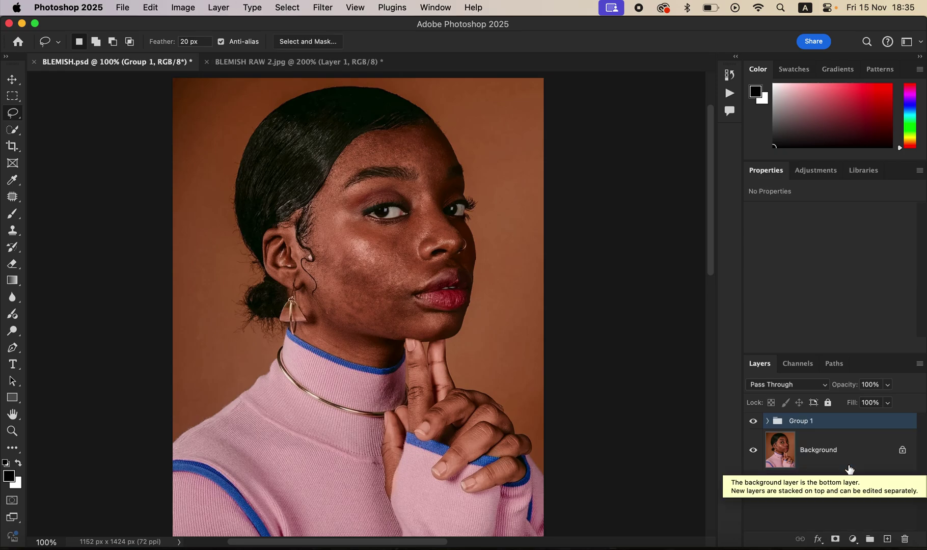
Rename the new group 'freq sep' and expand it to show its layers.
{"action": "double_click", "coordinate": [796, 420]}
{"action": "type", "text": "fre"}
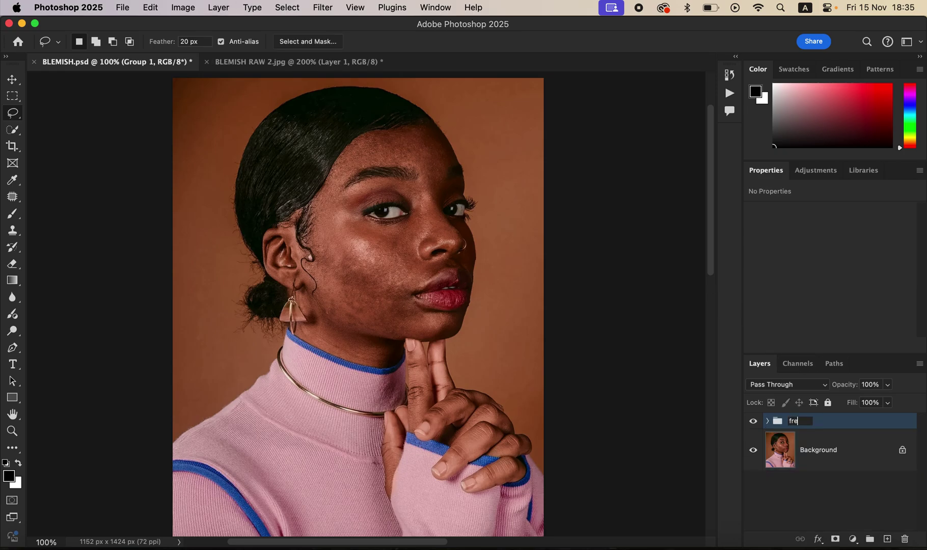
{"action": "type", "text": "q sep"}
{"action": "key", "text": "Return"}
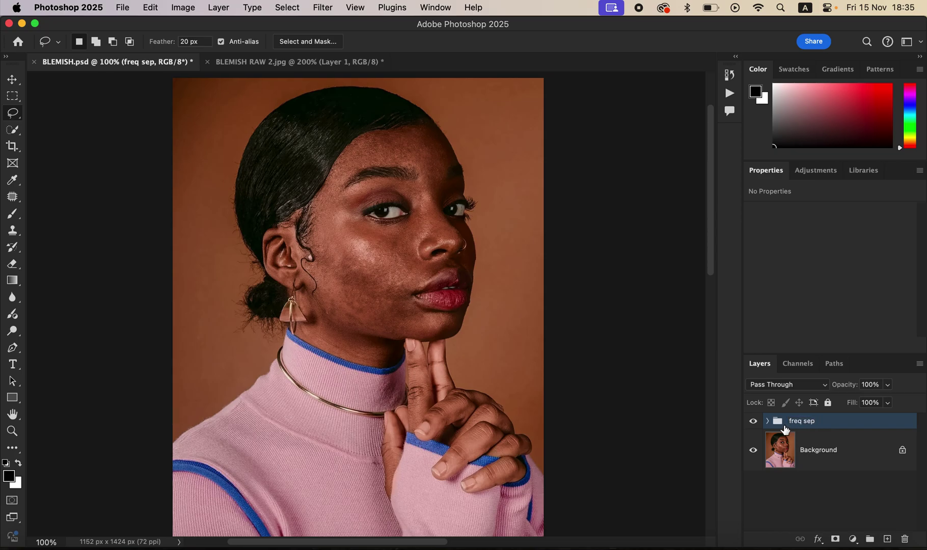
{"action": "left_click", "coordinate": [769, 424]}
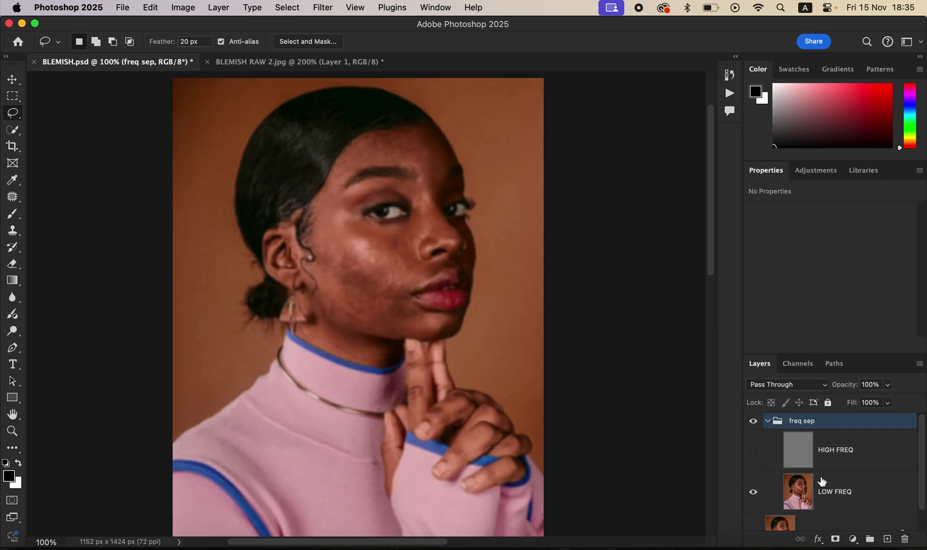
Select LOW FREQ and load a cleaned Mixer Brush with a soft 50 px tip.
{"action": "left_click", "coordinate": [842, 493]}
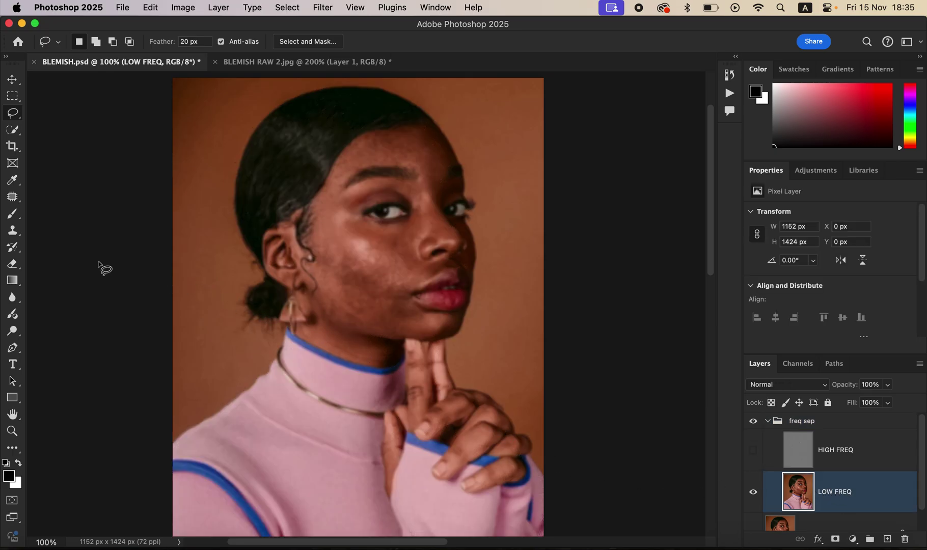
{"action": "left_click", "coordinate": [12, 214]}
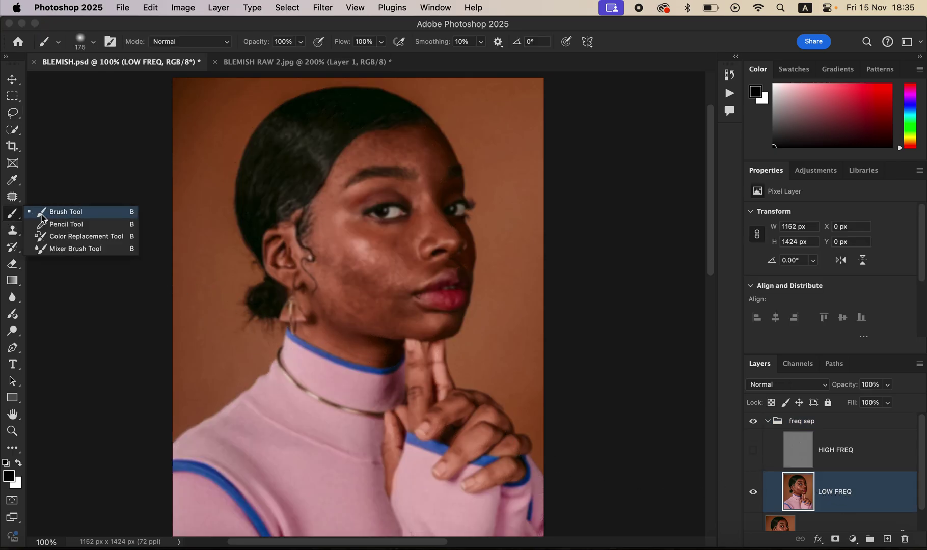
{"action": "left_click", "coordinate": [88, 250]}
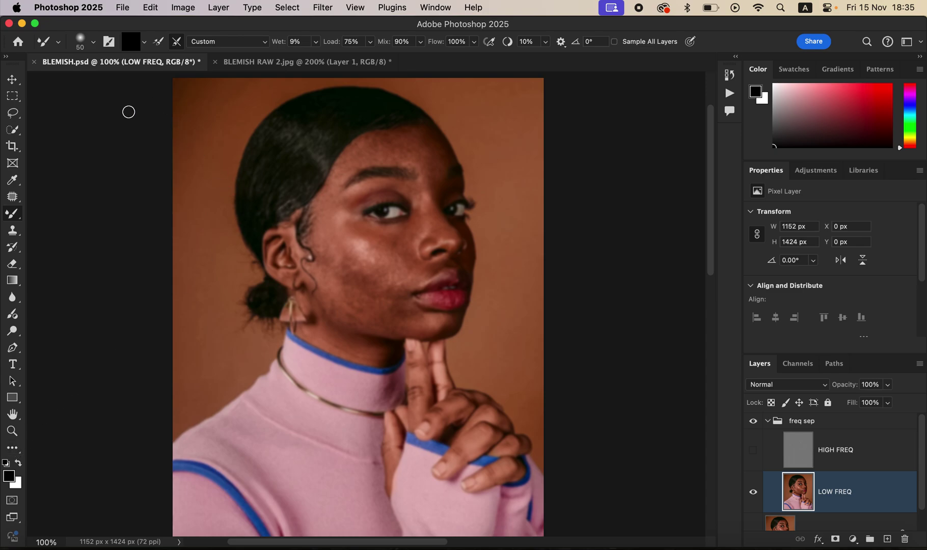
{"action": "left_click", "coordinate": [23, 219]}
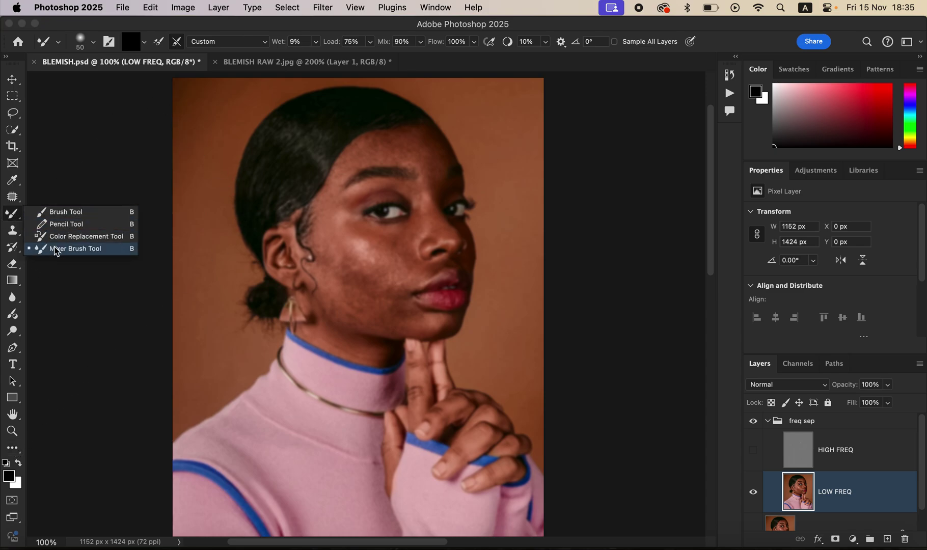
{"action": "left_click", "coordinate": [56, 248]}
{"action": "left_click", "coordinate": [90, 41]}
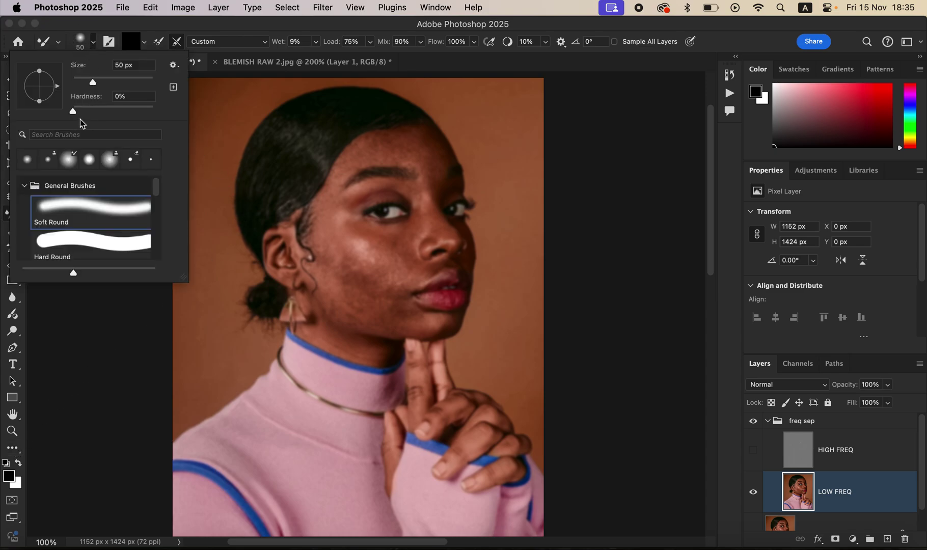
{"action": "left_click", "coordinate": [147, 25]}
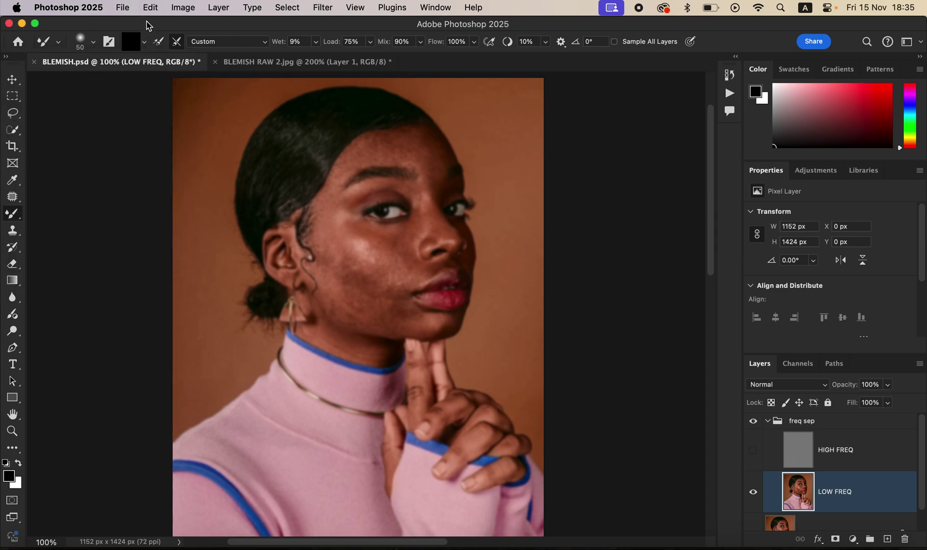
{"action": "left_click", "coordinate": [144, 42]}
{"action": "left_click", "coordinate": [147, 70]}
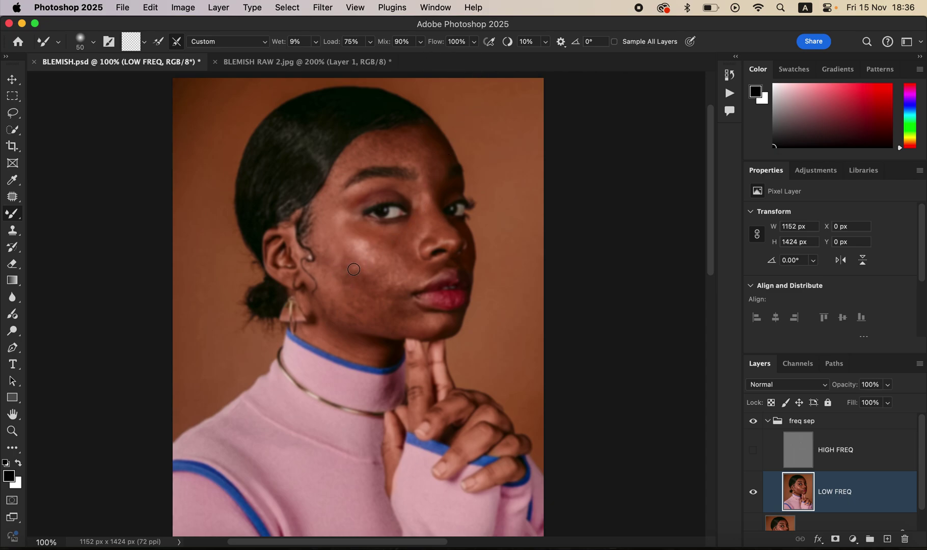
Enlarge the mixer brush to 100 px and scrub the cheek skin on LOW FREQ.
{"action": "key", "text": "bracketright"}
{"action": "key", "text": "bracketright"}
{"action": "key", "text": "bracketright"}
{"action": "key", "text": "bracketright"}
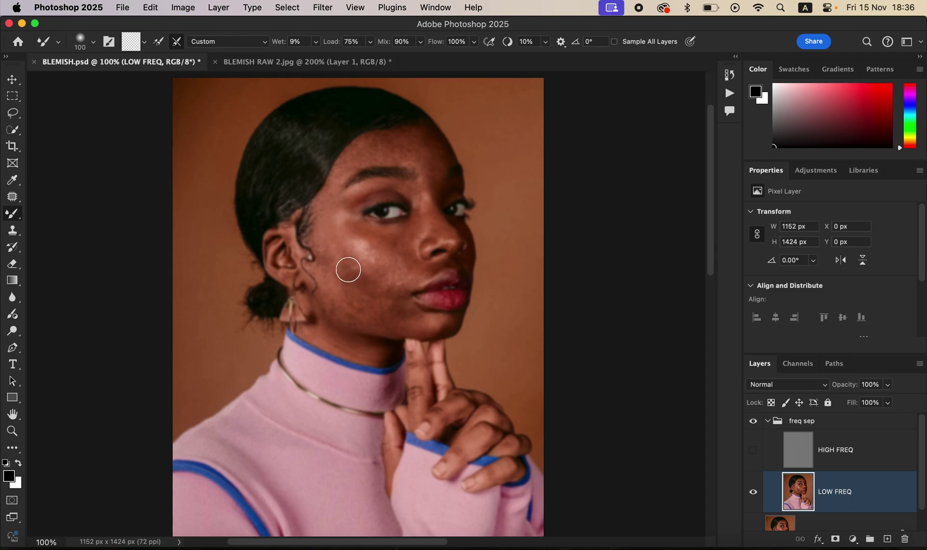
{"action": "mouse_move", "coordinate": [347, 263]}
{"action": "left_mouse_down"}
{"action": "mouse_move", "coordinate": [358, 273]}
{"action": "mouse_move", "coordinate": [350, 275]}
{"action": "left_mouse_up"}
{"action": "key", "text": "super+equal"}
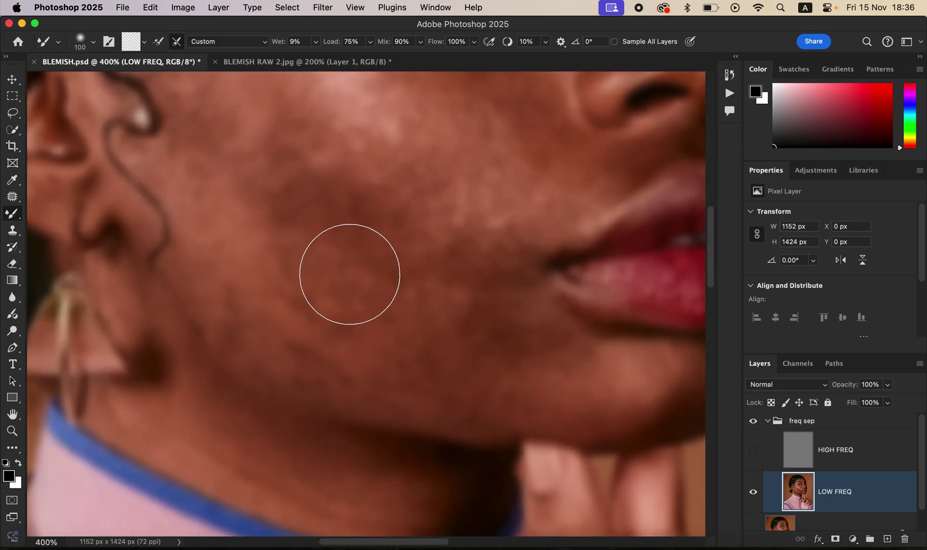
{"action": "key", "text": "super+minus"}
{"action": "key", "text": "super+minus"}
{"action": "key", "text": "super+minus"}
{"action": "key", "text": "super+minus"}
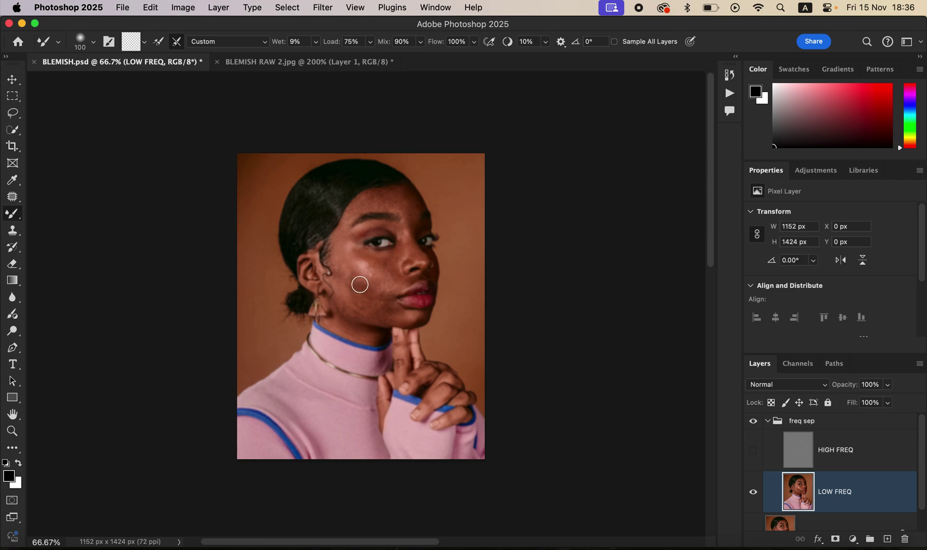
Scrub the mixer brush across cheek, jaw, under-eye, temple, brow, forehead and neck on LOW FREQ.
{"action": "mouse_move", "coordinate": [350, 288]}
{"action": "left_mouse_down"}
{"action": "mouse_move", "coordinate": [371, 298]}
{"action": "mouse_move", "coordinate": [345, 275]}
{"action": "mouse_move", "coordinate": [376, 301]}
{"action": "mouse_move", "coordinate": [339, 293]}
{"action": "mouse_move", "coordinate": [381, 311]}
{"action": "mouse_move", "coordinate": [357, 302]}
{"action": "mouse_move", "coordinate": [340, 258]}
{"action": "mouse_move", "coordinate": [402, 317]}
{"action": "mouse_move", "coordinate": [343, 303]}
{"action": "mouse_move", "coordinate": [360, 302]}
{"action": "mouse_move", "coordinate": [340, 285]}
{"action": "mouse_move", "coordinate": [349, 293]}
{"action": "mouse_move", "coordinate": [328, 253]}
{"action": "left_mouse_up"}
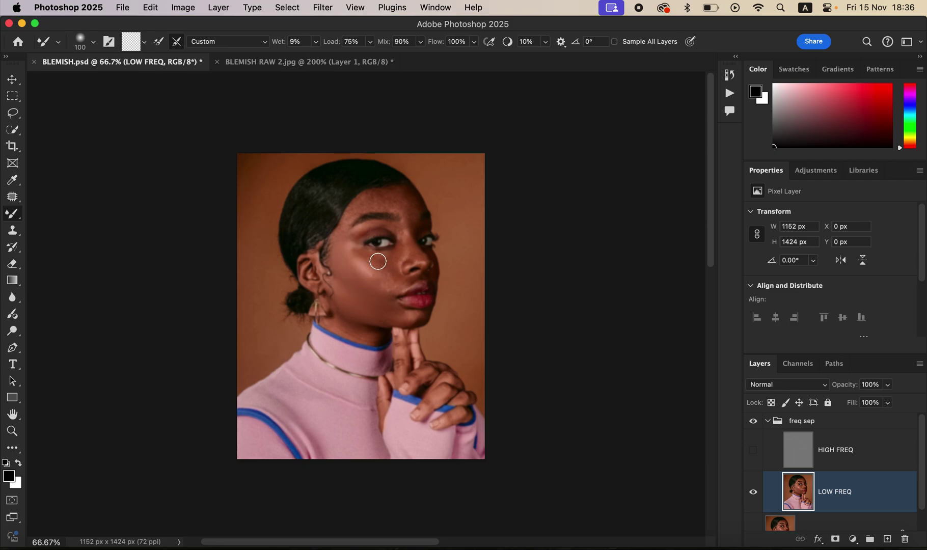
{"action": "mouse_move", "coordinate": [379, 263]}
{"action": "left_mouse_down"}
{"action": "mouse_move", "coordinate": [381, 291]}
{"action": "mouse_move", "coordinate": [389, 289]}
{"action": "mouse_move", "coordinate": [383, 275]}
{"action": "mouse_move", "coordinate": [365, 271]}
{"action": "mouse_move", "coordinate": [375, 279]}
{"action": "mouse_move", "coordinate": [353, 253]}
{"action": "mouse_move", "coordinate": [381, 264]}
{"action": "mouse_move", "coordinate": [383, 279]}
{"action": "mouse_move", "coordinate": [364, 290]}
{"action": "left_mouse_up"}
{"action": "mouse_move", "coordinate": [378, 320]}
{"action": "left_mouse_down"}
{"action": "mouse_move", "coordinate": [404, 317]}
{"action": "mouse_move", "coordinate": [388, 290]}
{"action": "mouse_move", "coordinate": [362, 308]}
{"action": "left_mouse_up"}
{"action": "mouse_move", "coordinate": [384, 260]}
{"action": "left_mouse_down"}
{"action": "mouse_move", "coordinate": [370, 252]}
{"action": "mouse_move", "coordinate": [401, 253]}
{"action": "mouse_move", "coordinate": [404, 242]}
{"action": "mouse_move", "coordinate": [414, 250]}
{"action": "left_mouse_up"}
{"action": "left_click_drag", "start_coordinate": [410, 202], "coordinate": [396, 196]}
{"action": "left_click_drag", "start_coordinate": [342, 235], "coordinate": [344, 270]}
{"action": "mouse_move", "coordinate": [370, 201]}
{"action": "left_mouse_down"}
{"action": "mouse_move", "coordinate": [411, 211]}
{"action": "mouse_move", "coordinate": [388, 195]}
{"action": "mouse_move", "coordinate": [354, 210]}
{"action": "mouse_move", "coordinate": [344, 244]}
{"action": "mouse_move", "coordinate": [361, 270]}
{"action": "mouse_move", "coordinate": [359, 233]}
{"action": "mouse_move", "coordinate": [399, 229]}
{"action": "mouse_move", "coordinate": [410, 205]}
{"action": "mouse_move", "coordinate": [365, 200]}
{"action": "mouse_move", "coordinate": [350, 209]}
{"action": "mouse_move", "coordinate": [407, 223]}
{"action": "mouse_move", "coordinate": [397, 285]}
{"action": "mouse_move", "coordinate": [408, 279]}
{"action": "mouse_move", "coordinate": [395, 290]}
{"action": "mouse_move", "coordinate": [414, 315]}
{"action": "mouse_move", "coordinate": [376, 337]}
{"action": "mouse_move", "coordinate": [337, 328]}
{"action": "mouse_move", "coordinate": [366, 333]}
{"action": "mouse_move", "coordinate": [424, 375]}
{"action": "left_mouse_up"}
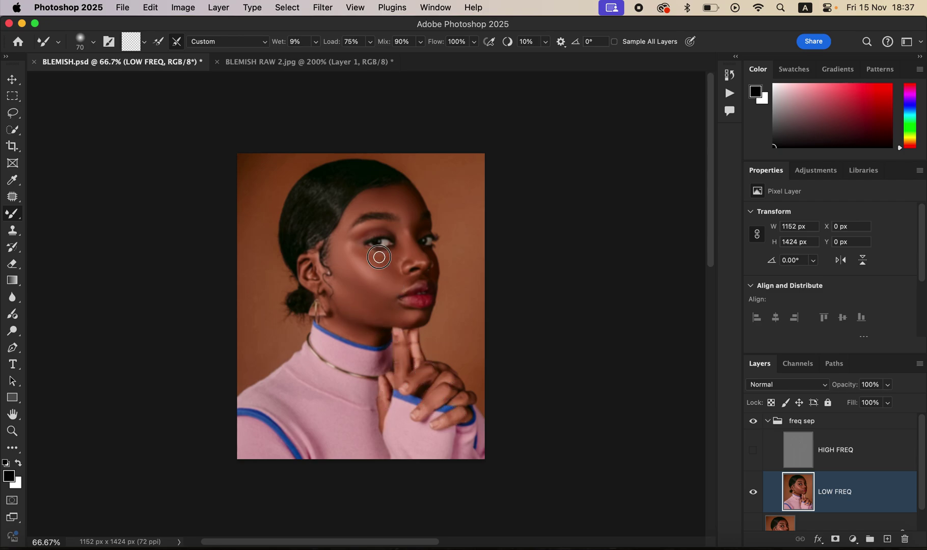
{"action": "mouse_move", "coordinate": [406, 212]}
{"action": "left_mouse_down"}
{"action": "mouse_move", "coordinate": [370, 197]}
{"action": "mouse_move", "coordinate": [412, 194]}
{"action": "mouse_move", "coordinate": [413, 215]}
{"action": "left_mouse_up"}
{"action": "mouse_move", "coordinate": [368, 289]}
{"action": "left_mouse_down"}
{"action": "mouse_move", "coordinate": [347, 300]}
{"action": "mouse_move", "coordinate": [342, 292]}
{"action": "mouse_move", "coordinate": [344, 326]}
{"action": "mouse_move", "coordinate": [338, 322]}
{"action": "mouse_move", "coordinate": [377, 337]}
{"action": "left_mouse_up"}
View at 100%, toggle the freq sep group to compare before/after, then choose the plain Lasso Tool.
{"action": "key", "text": "super+equal"}
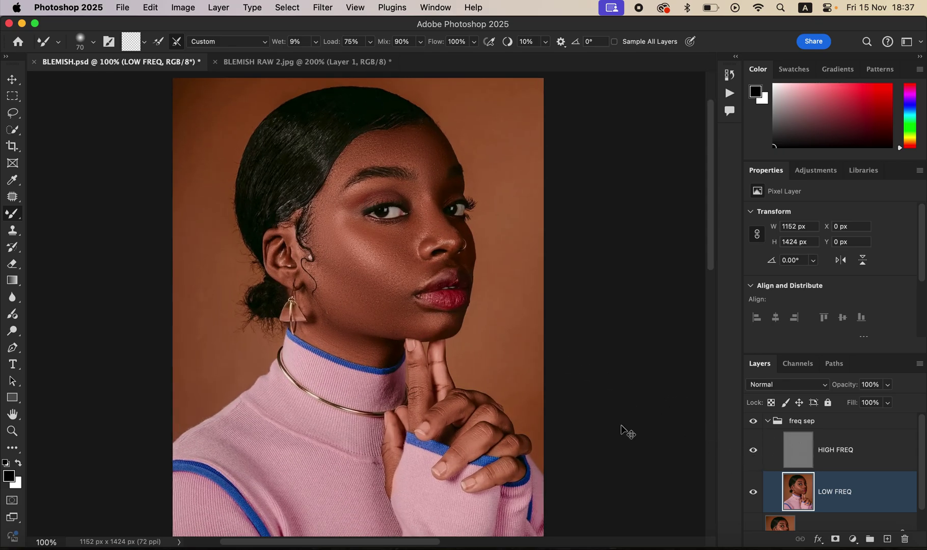
{"action": "left_click", "coordinate": [753, 426]}
{"action": "left_click", "coordinate": [754, 426]}
{"action": "left_click", "coordinate": [754, 427]}
{"action": "left_click", "coordinate": [755, 426]}
{"action": "left_click", "coordinate": [755, 426]}
{"action": "left_click", "coordinate": [756, 427]}
{"action": "left_click", "coordinate": [17, 114]}
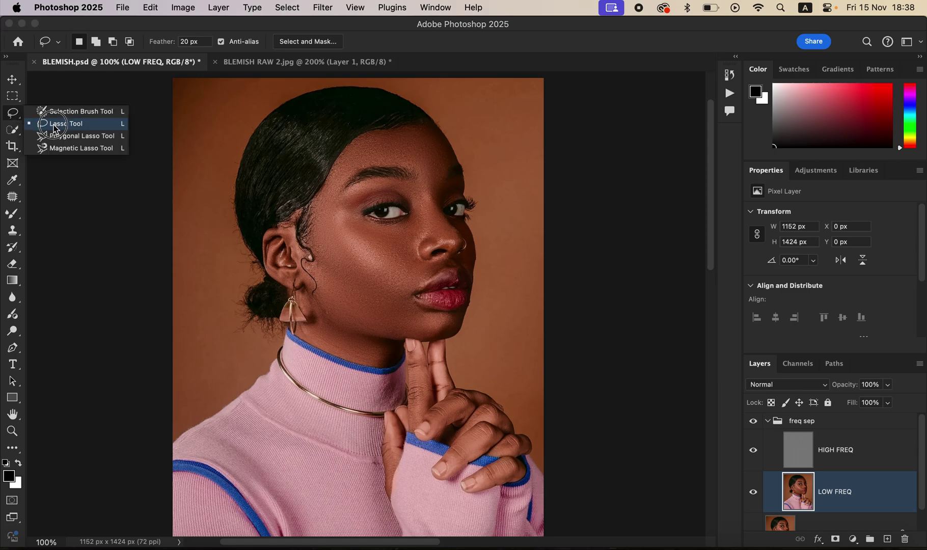
{"action": "left_click", "coordinate": [54, 125]}
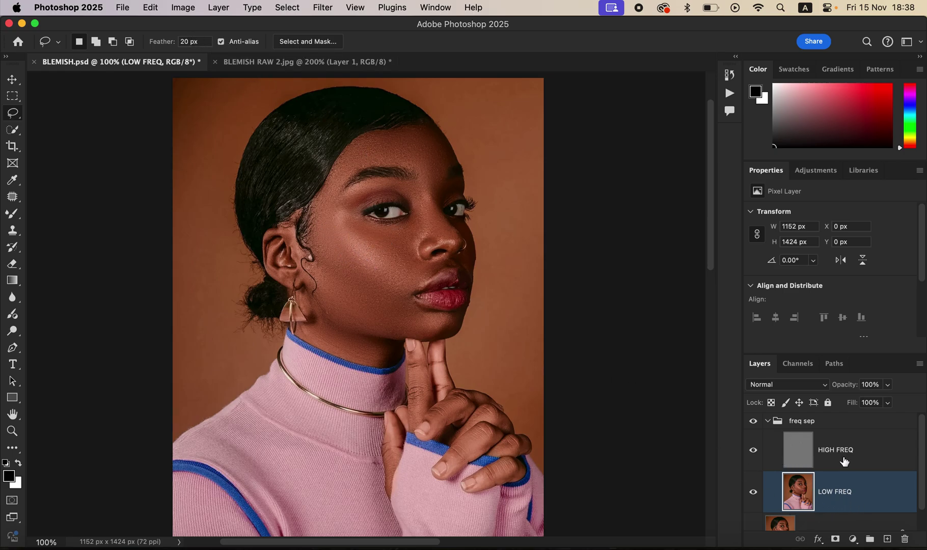
Lasso the blotchy cheek area and apply a 9-pixel Gaussian Blur, then deselect.
{"action": "mouse_move", "coordinate": [321, 223]}
{"action": "left_mouse_down"}
{"action": "mouse_move", "coordinate": [354, 259]}
{"action": "mouse_move", "coordinate": [407, 275]}
{"action": "mouse_move", "coordinate": [406, 298]}
{"action": "mouse_move", "coordinate": [380, 319]}
{"action": "mouse_move", "coordinate": [350, 309]}
{"action": "mouse_move", "coordinate": [315, 253]}
{"action": "left_mouse_up"}
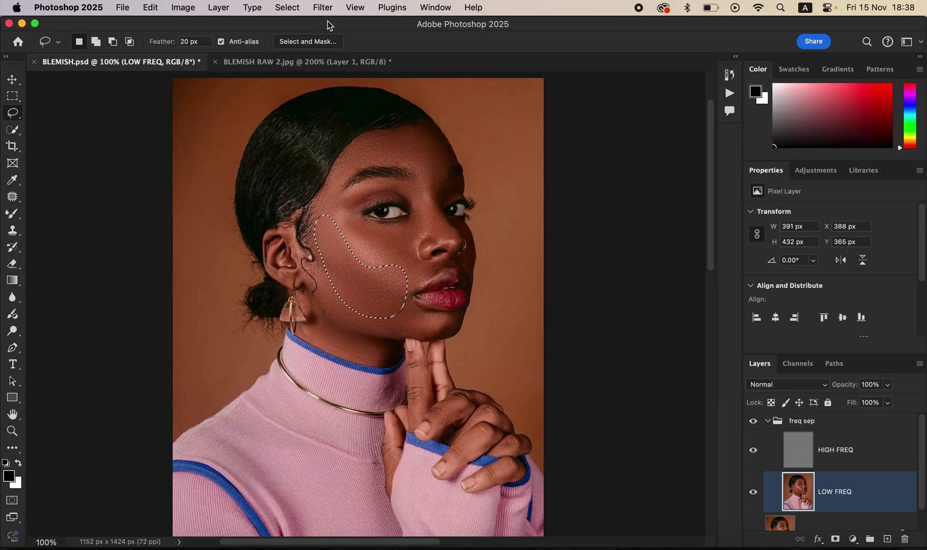
{"action": "left_click", "coordinate": [324, 6]}
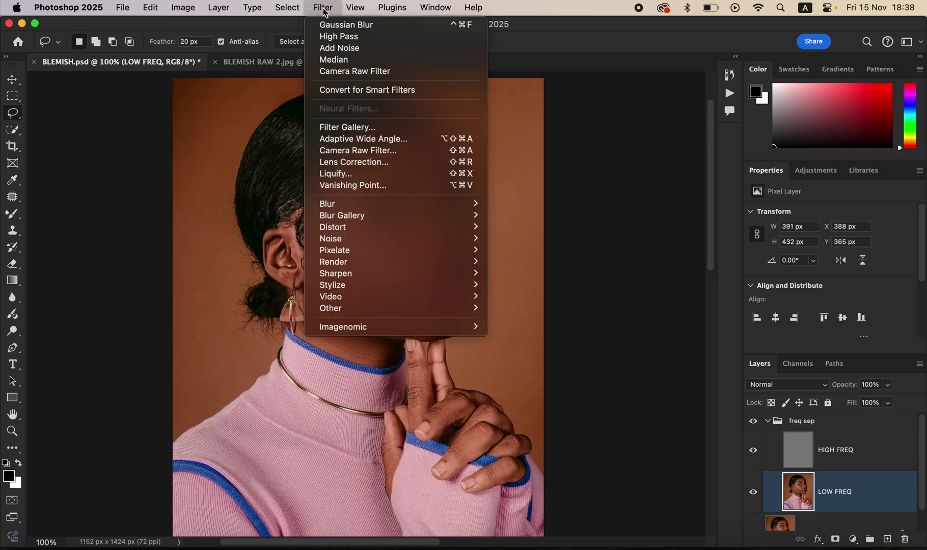
{"action": "mouse_move", "coordinate": [422, 203]}
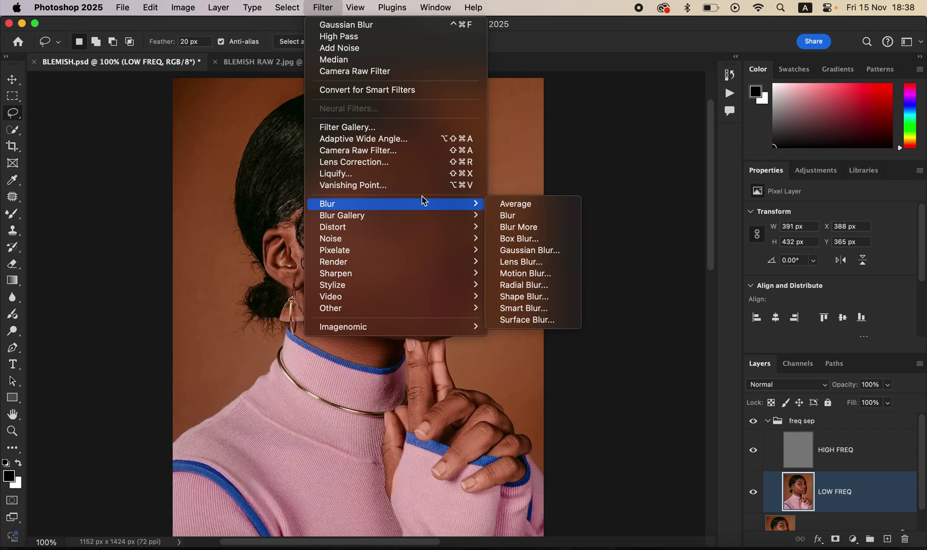
{"action": "left_click", "coordinate": [563, 252]}
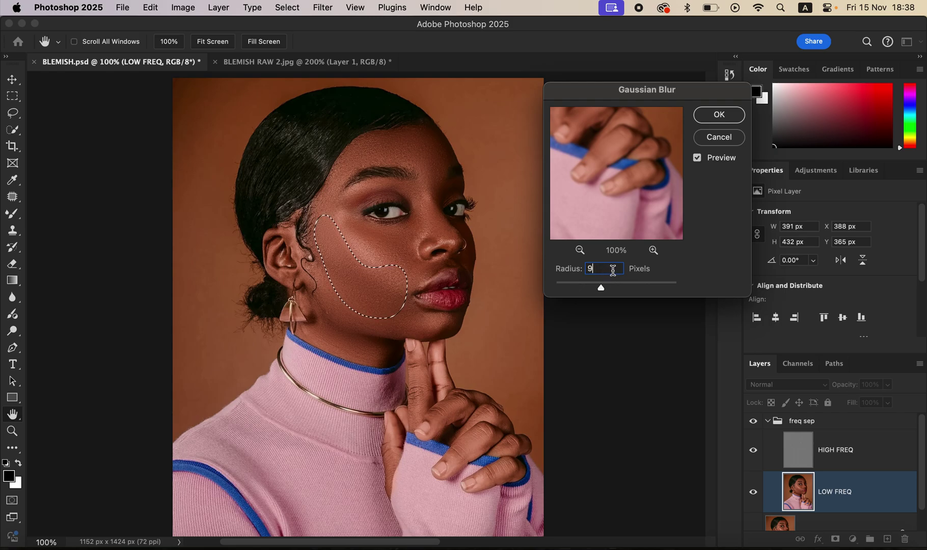
{"action": "left_click", "coordinate": [719, 115]}
{"action": "left_click", "coordinate": [478, 270]}
Lasso the skin under the eye beside the nose, Gaussian Blur it, then deselect.
{"action": "mouse_move", "coordinate": [357, 225]}
{"action": "left_mouse_down"}
{"action": "mouse_move", "coordinate": [402, 277]}
{"action": "mouse_move", "coordinate": [423, 225]}
{"action": "mouse_move", "coordinate": [367, 229]}
{"action": "left_mouse_up"}
{"action": "left_click", "coordinate": [322, 8]}
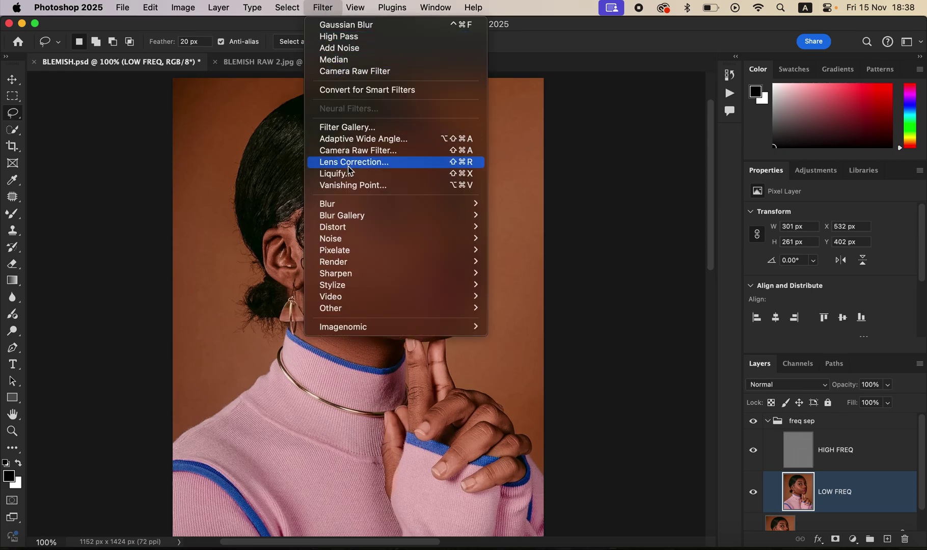
{"action": "mouse_move", "coordinate": [457, 203]}
{"action": "left_click", "coordinate": [544, 255]}
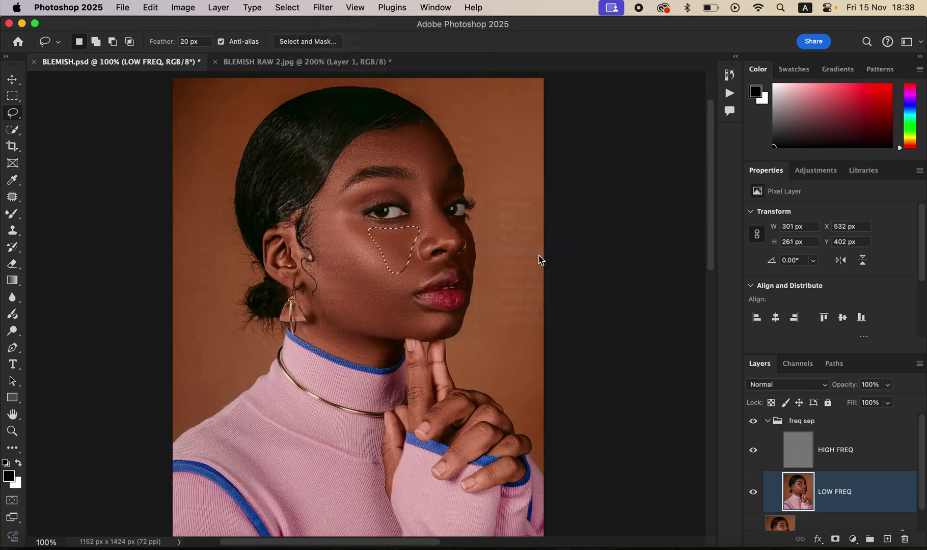
{"action": "left_click", "coordinate": [716, 121]}
{"action": "key", "text": "l"}
{"action": "key", "text": "ctrl+d"}
Lasso the forehead below the hairline, apply the 9-pixel Gaussian Blur, and select the freq sep group.
{"action": "mouse_move", "coordinate": [346, 157]}
{"action": "left_mouse_down"}
{"action": "mouse_move", "coordinate": [410, 136]}
{"action": "mouse_move", "coordinate": [430, 147]}
{"action": "mouse_move", "coordinate": [435, 176]}
{"action": "mouse_move", "coordinate": [409, 162]}
{"action": "mouse_move", "coordinate": [347, 158]}
{"action": "left_mouse_up"}
{"action": "left_click", "coordinate": [322, 7]}
{"action": "mouse_move", "coordinate": [429, 205]}
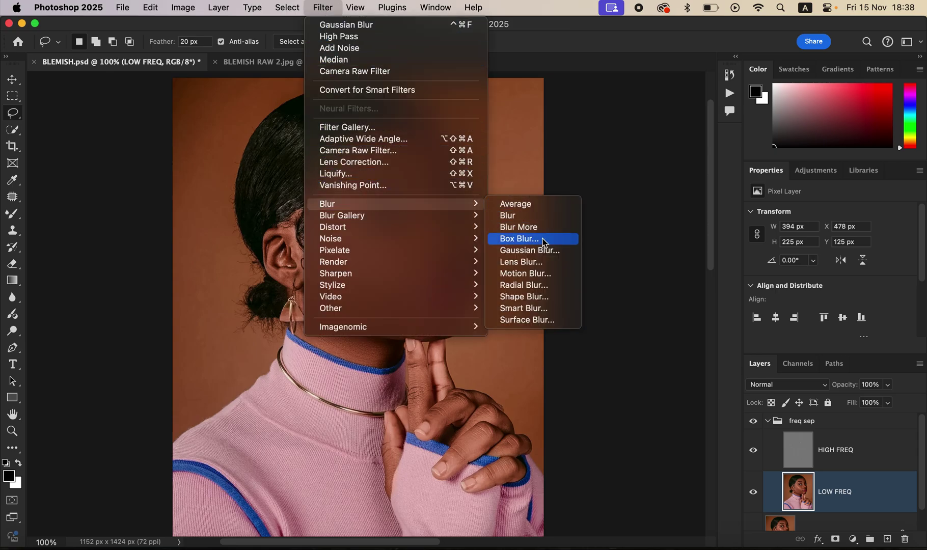
{"action": "left_click", "coordinate": [542, 250]}
{"action": "left_click", "coordinate": [718, 114]}
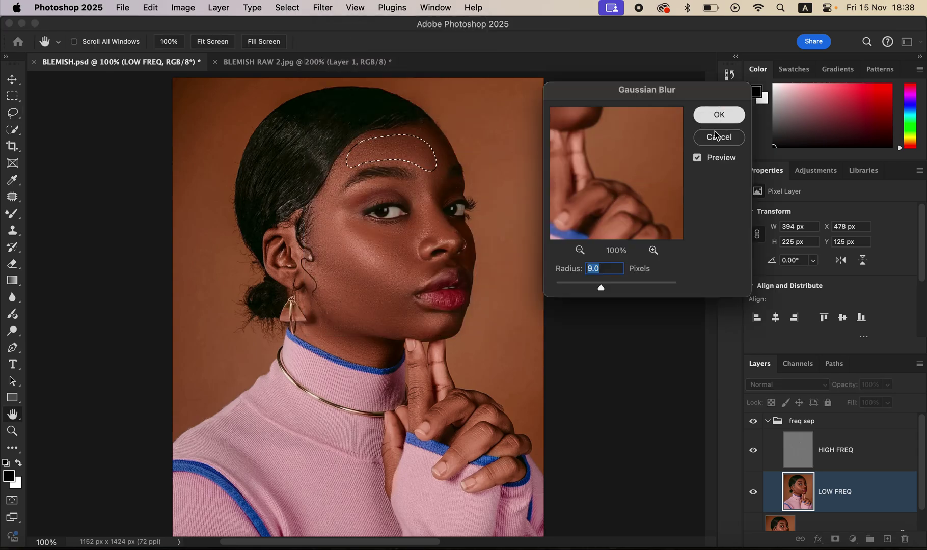
{"action": "left_click", "coordinate": [769, 422]}
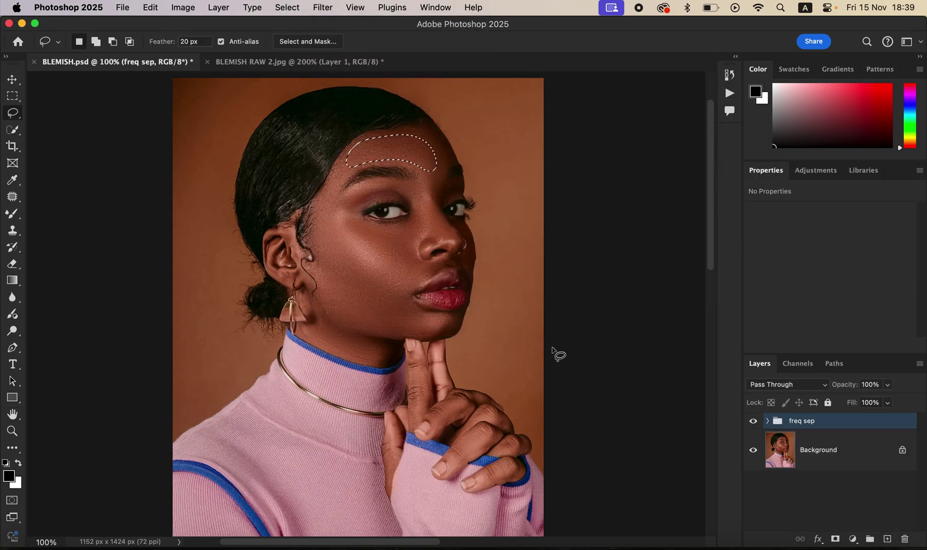
{"action": "left_click", "coordinate": [753, 421]}
{"action": "left_click", "coordinate": [753, 421]}
{"action": "left_click", "coordinate": [752, 421]}
{"action": "left_click", "coordinate": [753, 421]}
{"action": "left_click", "coordinate": [754, 426]}
{"action": "left_click", "coordinate": [753, 426]}
{"action": "left_click", "coordinate": [754, 427]}
{"action": "left_click", "coordinate": [754, 429]}
{"action": "left_click", "coordinate": [755, 430]}
{"action": "left_click", "coordinate": [755, 432]}
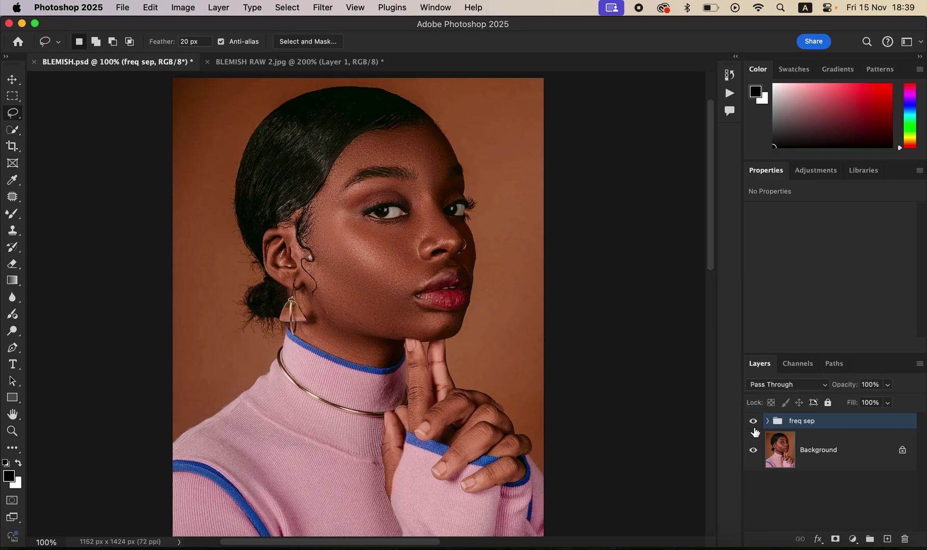